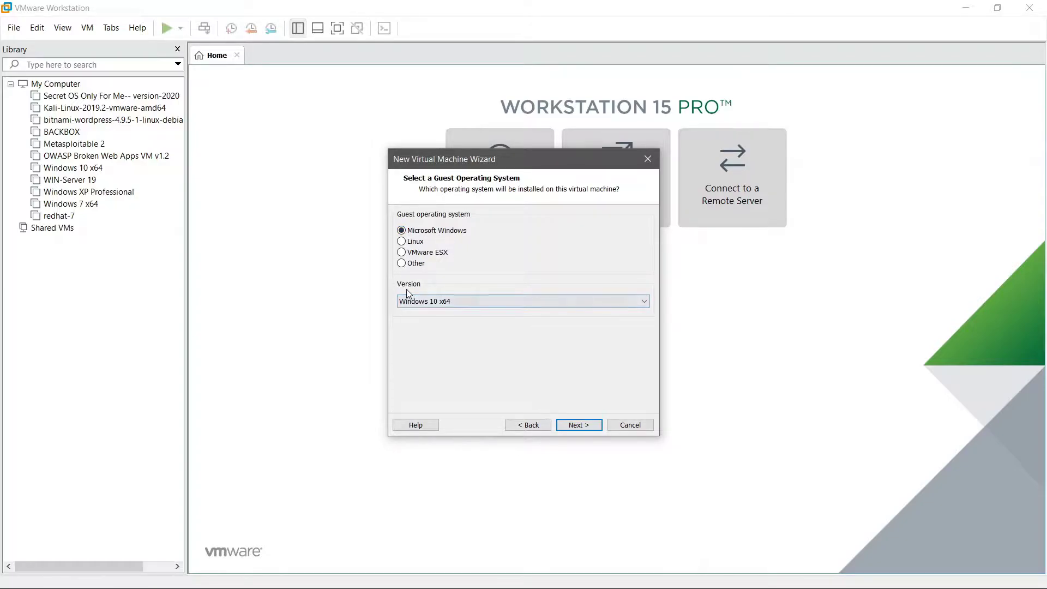
Step: Choose Windows 10 x64 as the guest operating system version and continue the wizard
left_click(473, 302)
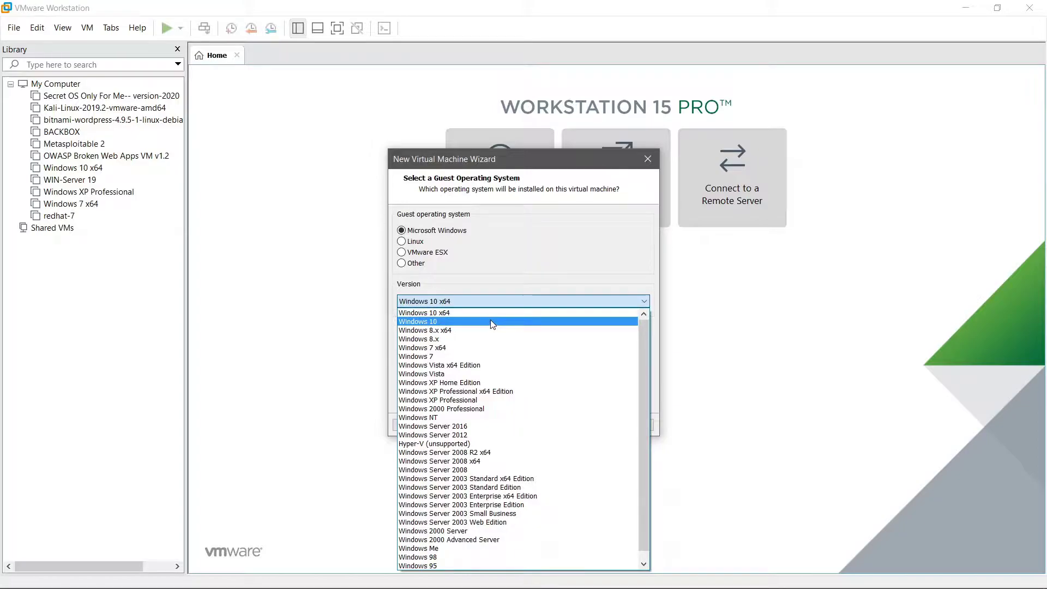
left_click(463, 312)
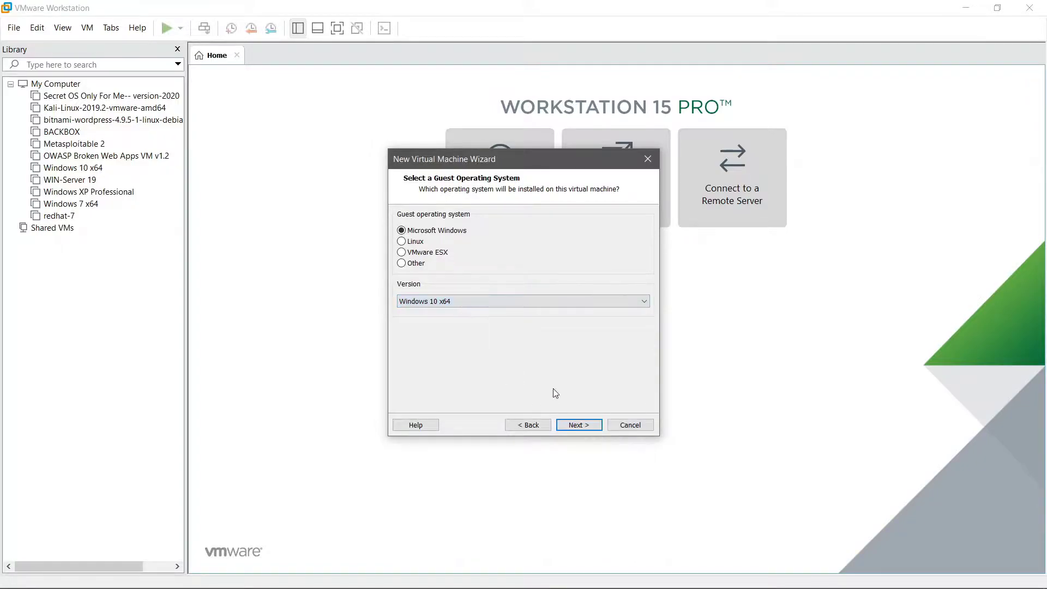
left_click(579, 425)
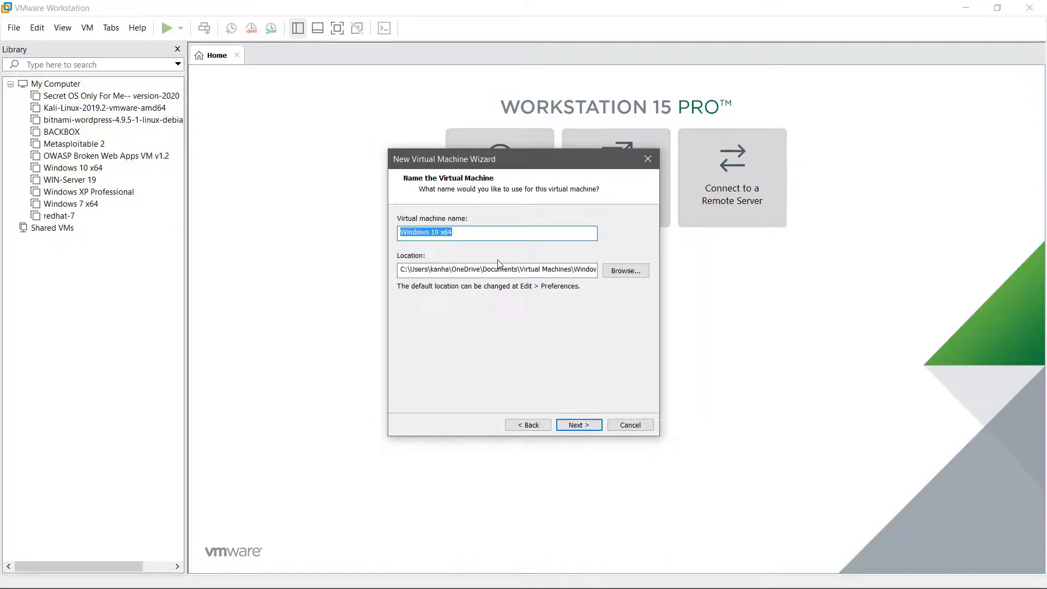
Step: Keep the virtual machine name Windows 10 x64 and set its location to the vm folder on the Desktop
left_click(475, 234)
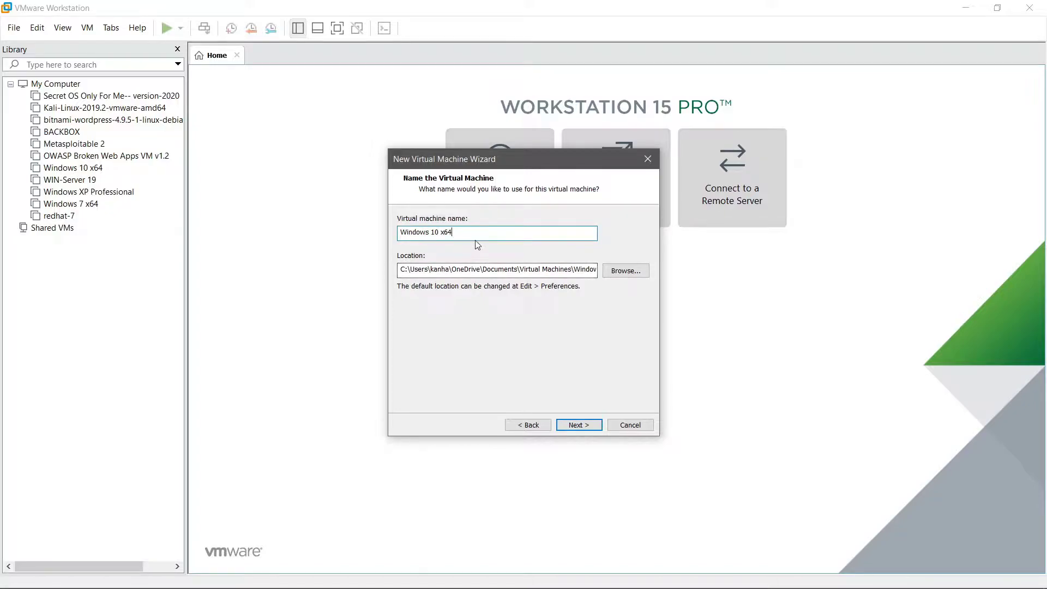
left_click_drag(476, 238, 397, 235)
left_click(626, 273)
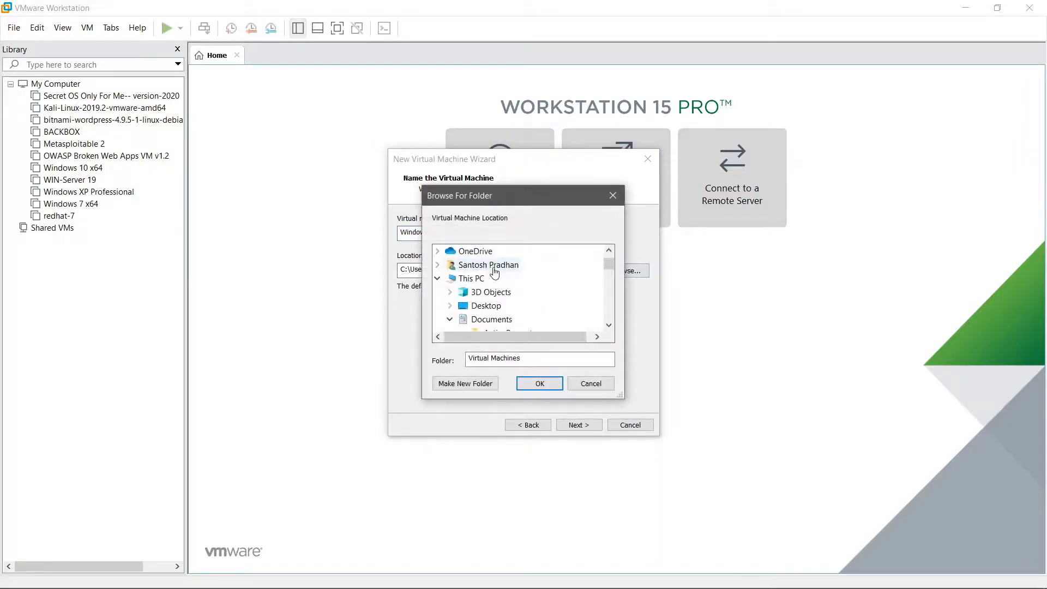
double_click(482, 307)
scroll(491, 308, "down", 3)
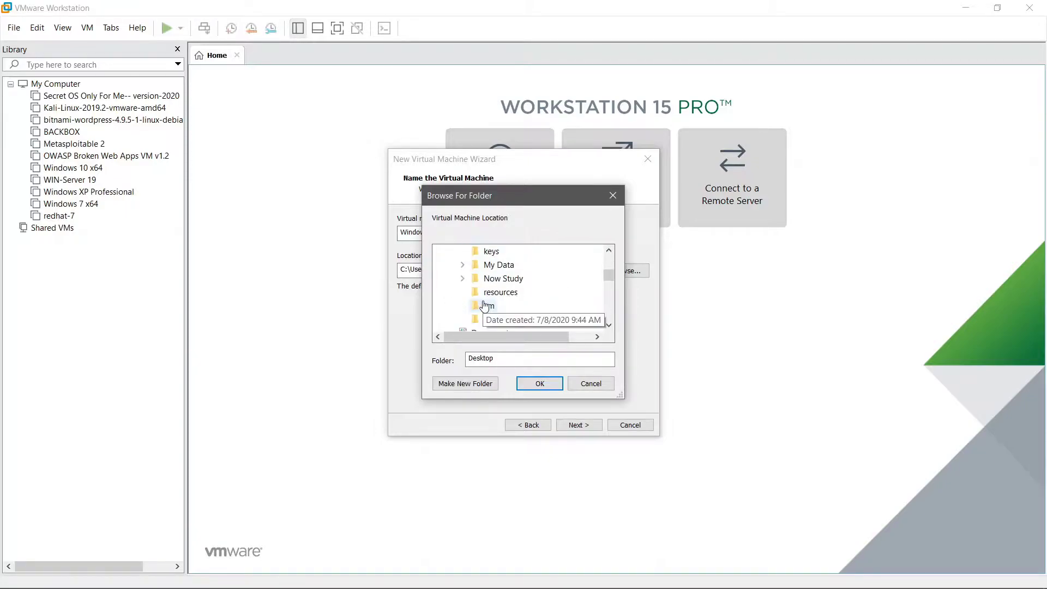
left_click(491, 307)
scroll(494, 309, "down", 1)
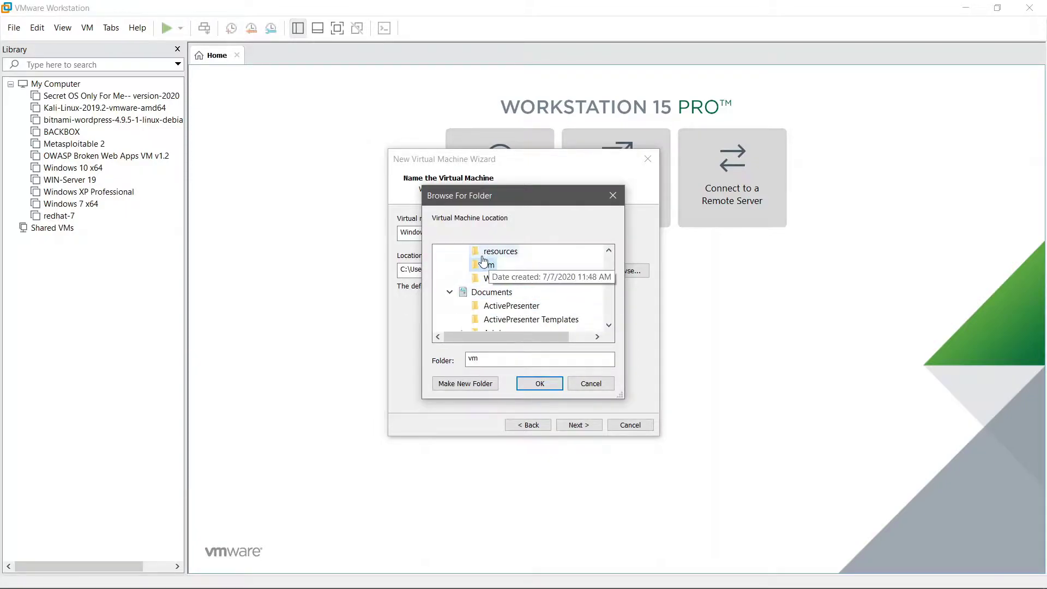
left_click(539, 383)
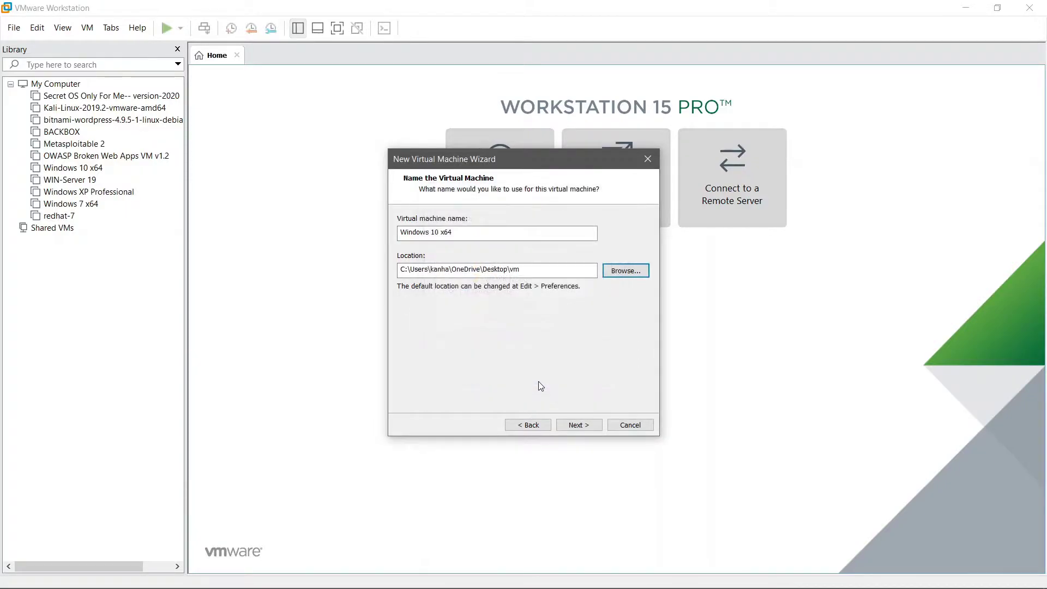
left_click(585, 430)
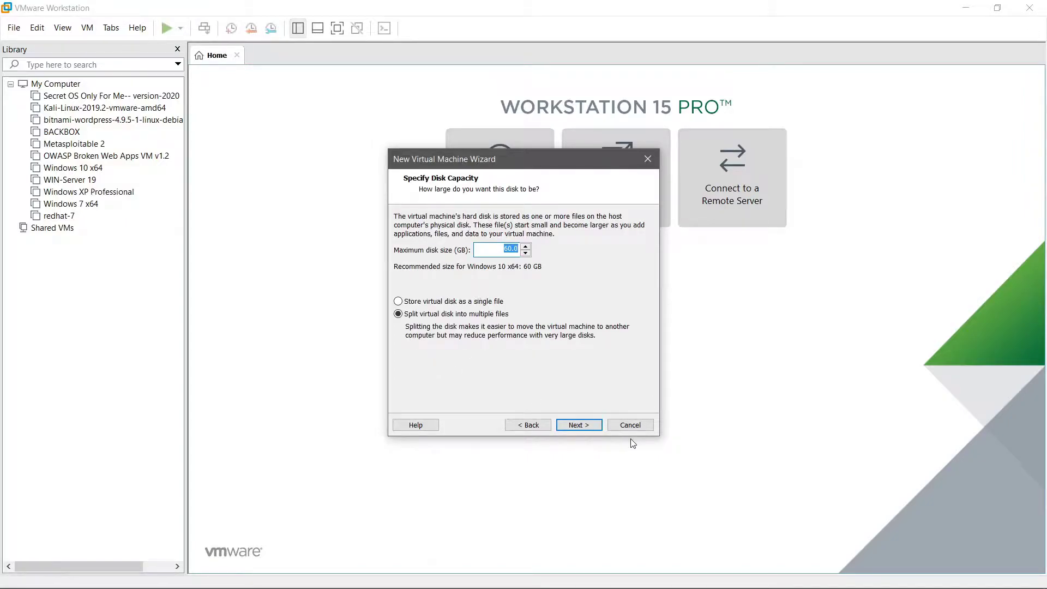
Step: Accept the 60 GB disk split into multiple files and finish creating the virtual machine
left_click(584, 430)
left_click(584, 430)
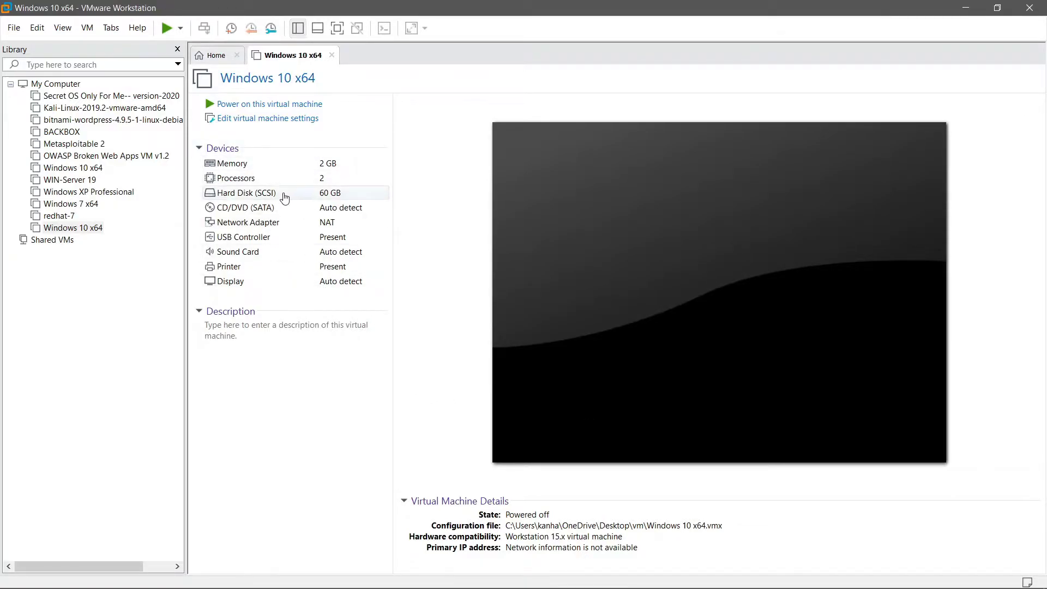
Step: Raise the virtual machine's memory to 2896 MB in its settings and review the processor and hard disk settings
left_click(243, 121)
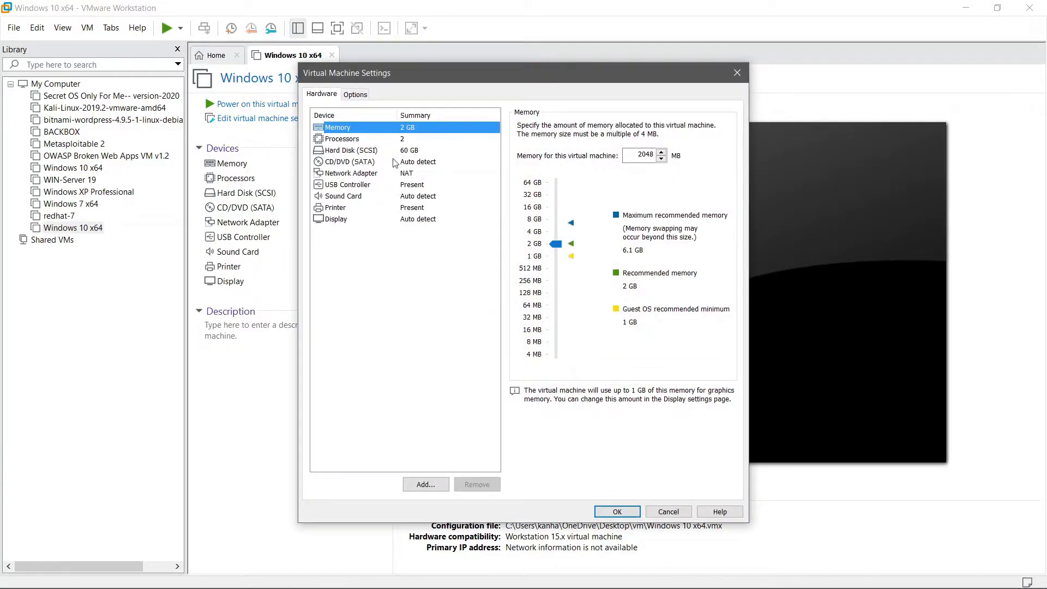
left_click_drag(556, 244, 555, 238)
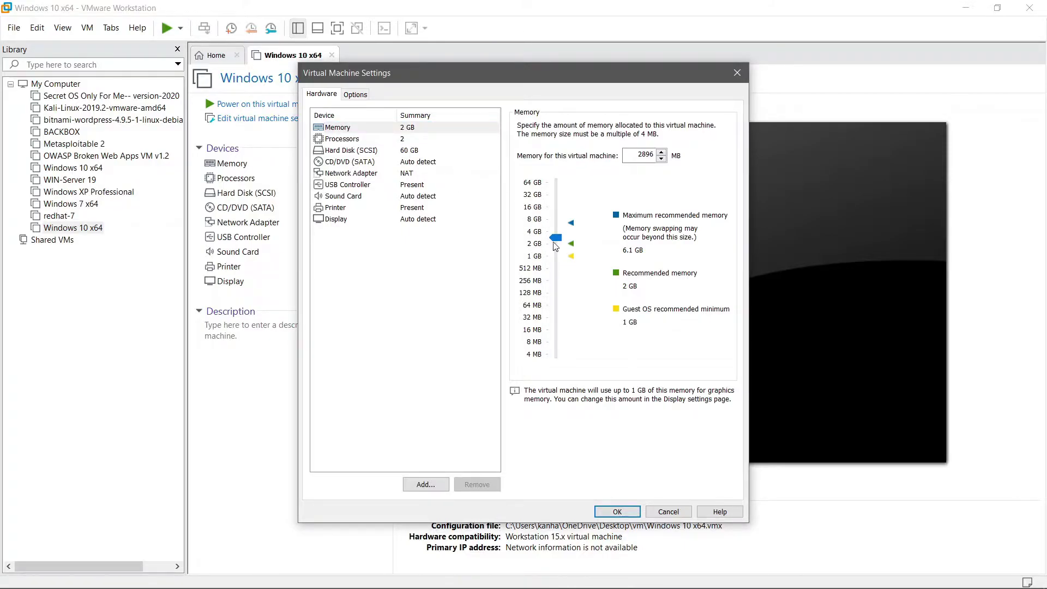
left_click(368, 143)
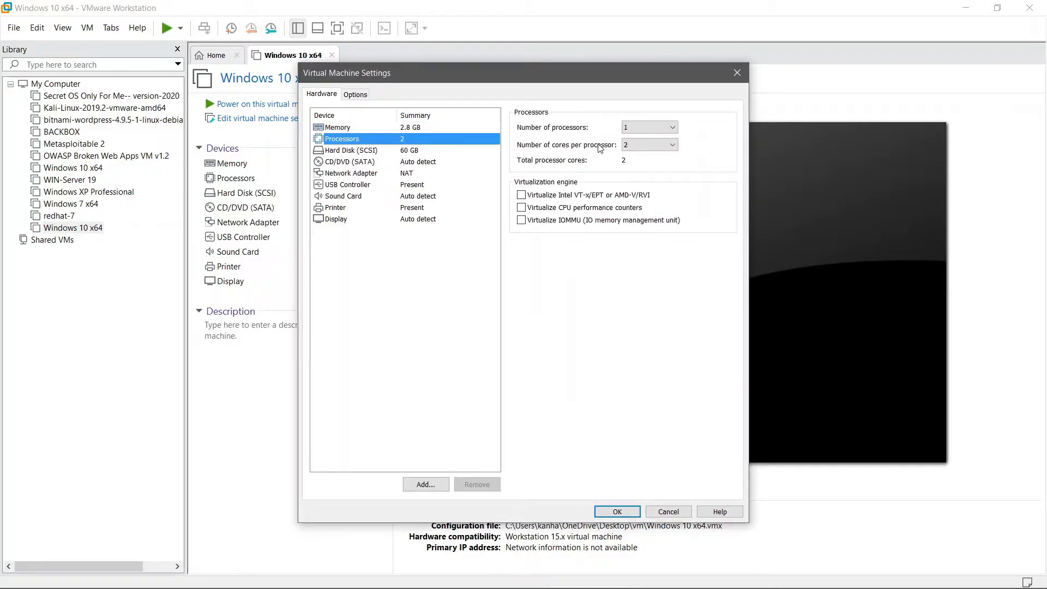
left_click(387, 152)
Step: Make the CD/DVD drive use the ISO "Windows 10 both 32 and 64" from the WINDOWS-10 folder and save the settings
left_click(405, 163)
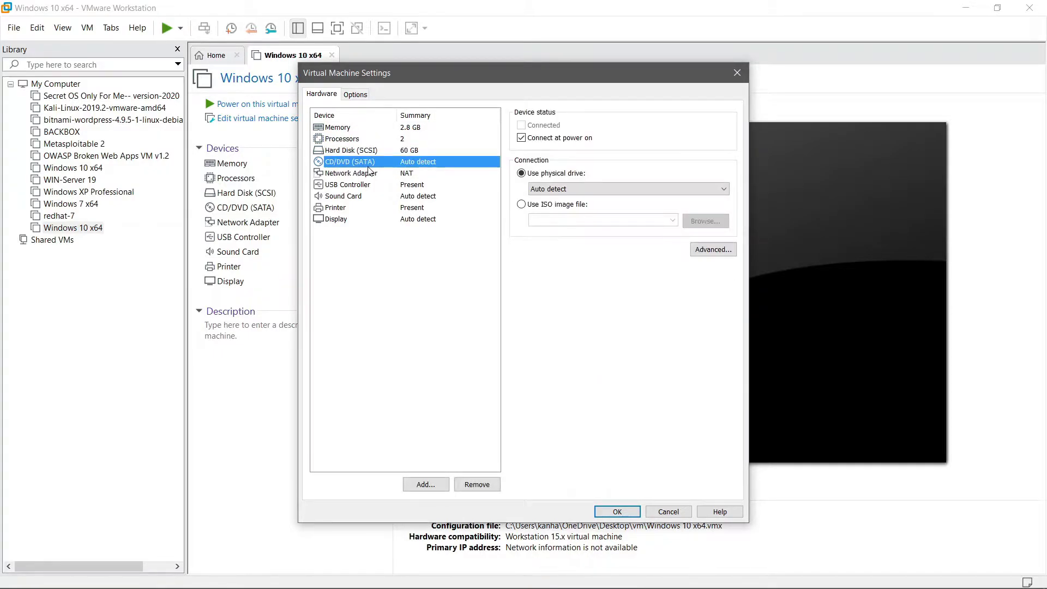
left_click(521, 205)
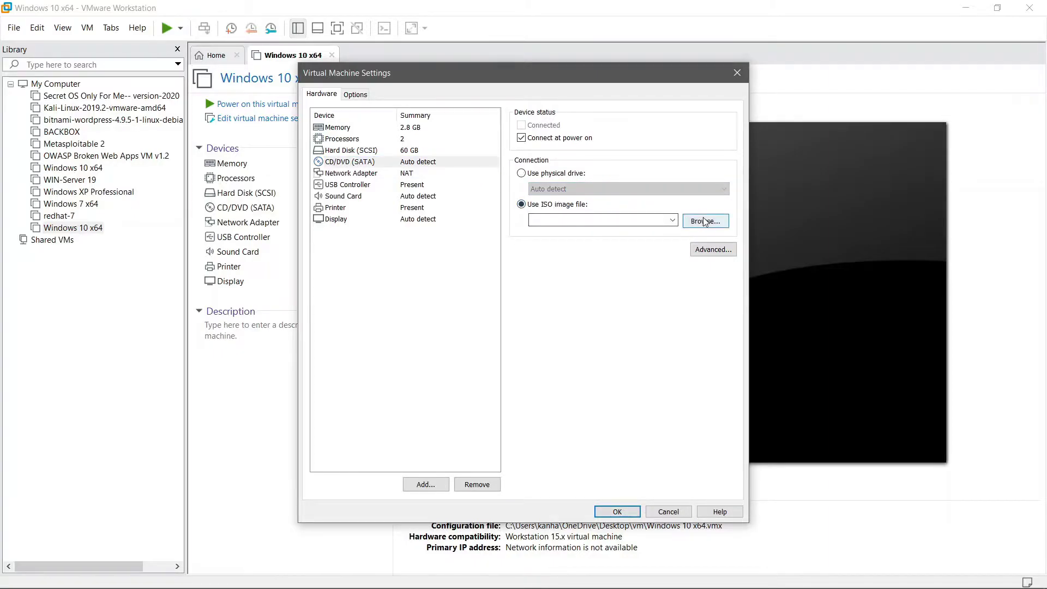
left_click(704, 221)
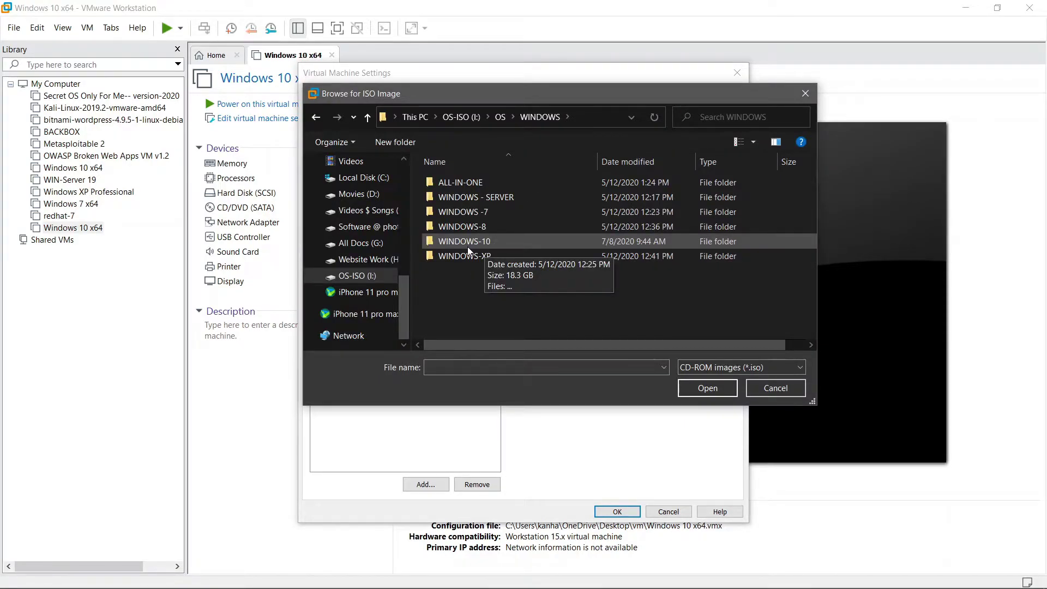
double_click(467, 244)
left_click(466, 211)
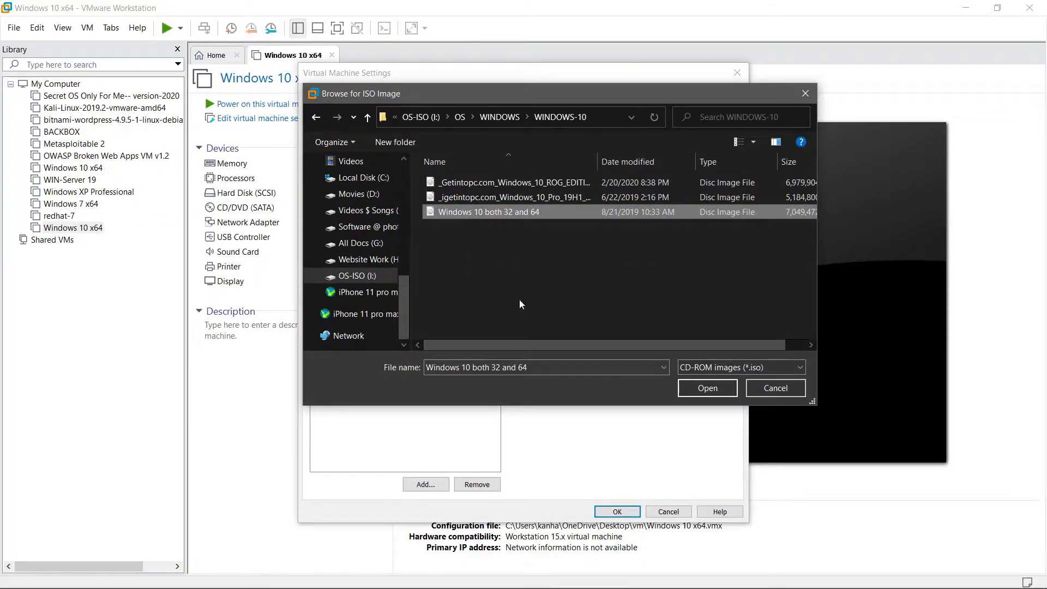
left_click(717, 388)
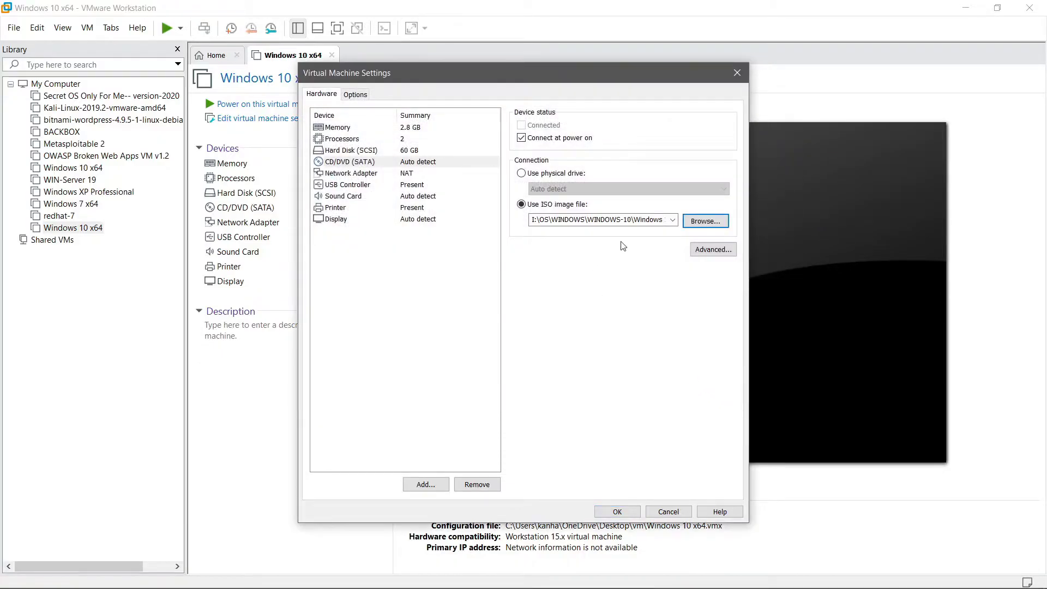
left_click(622, 513)
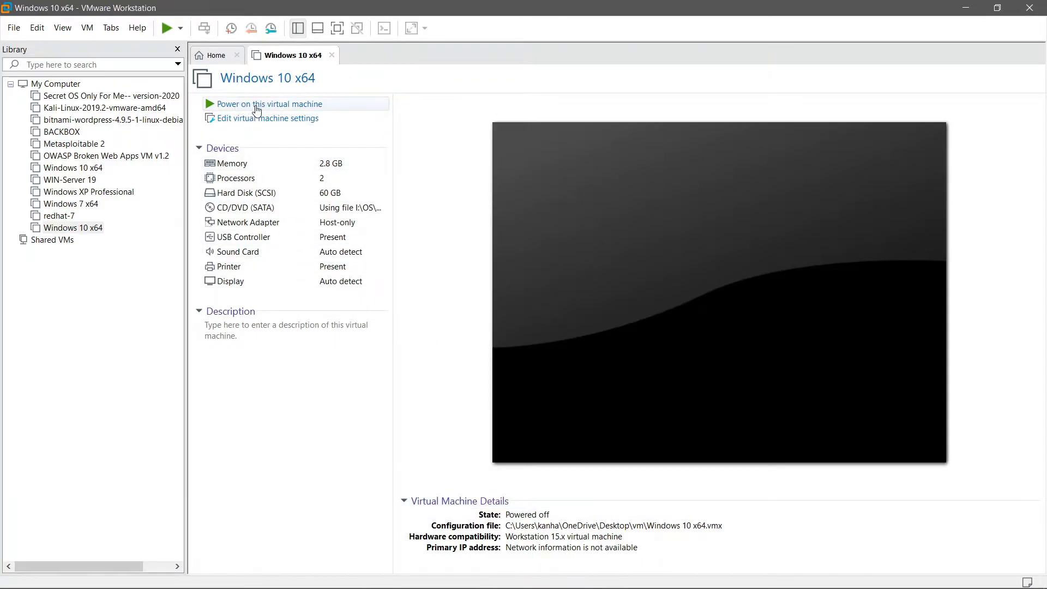
Step: Power on the Windows 10 x64 virtual machine, show it full screen and boot from the DVD
left_click(286, 107)
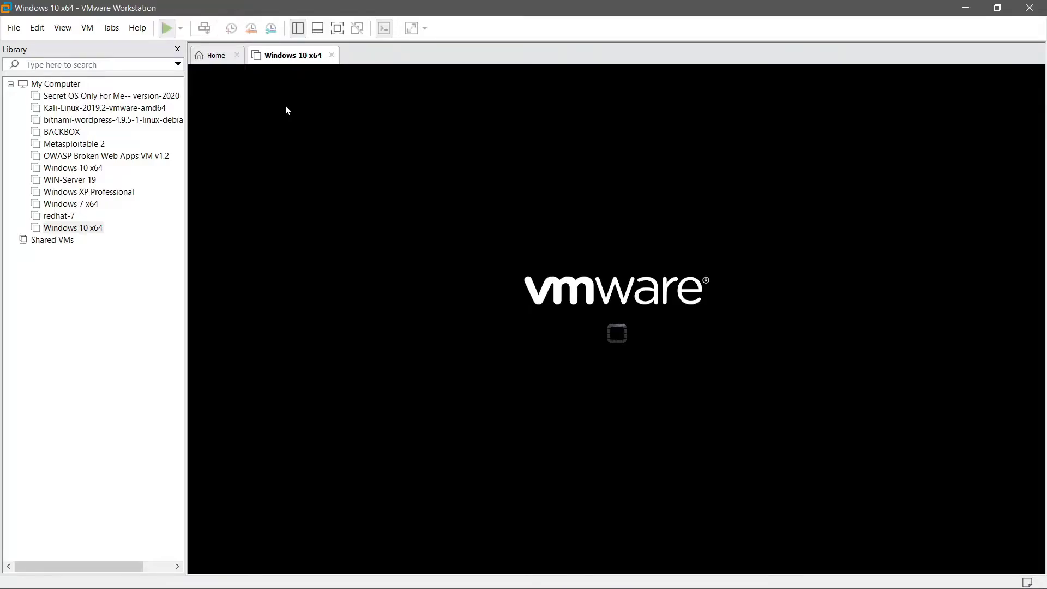
left_click(337, 28)
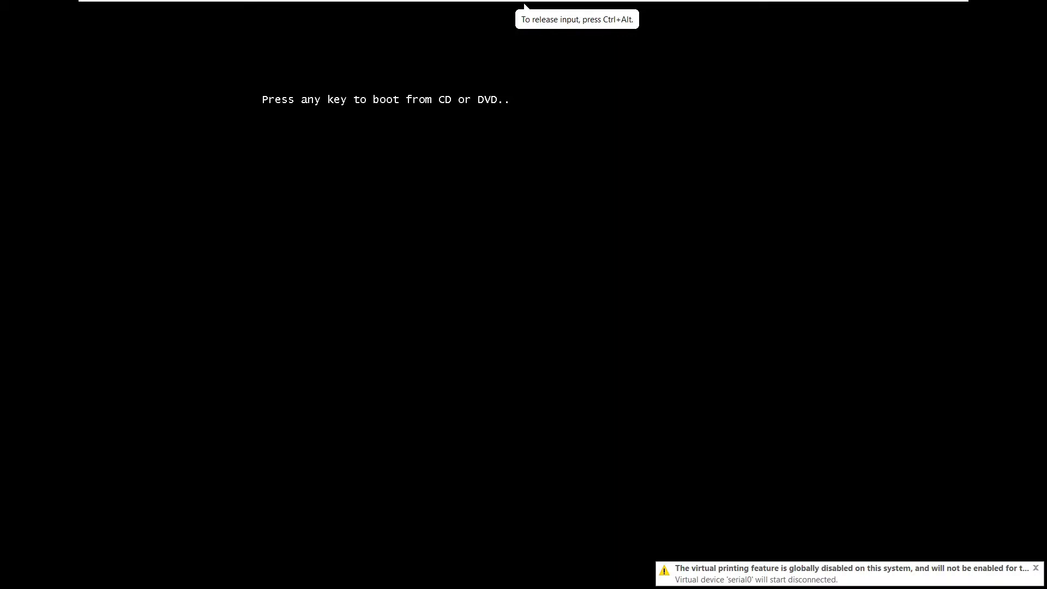
key("Return")
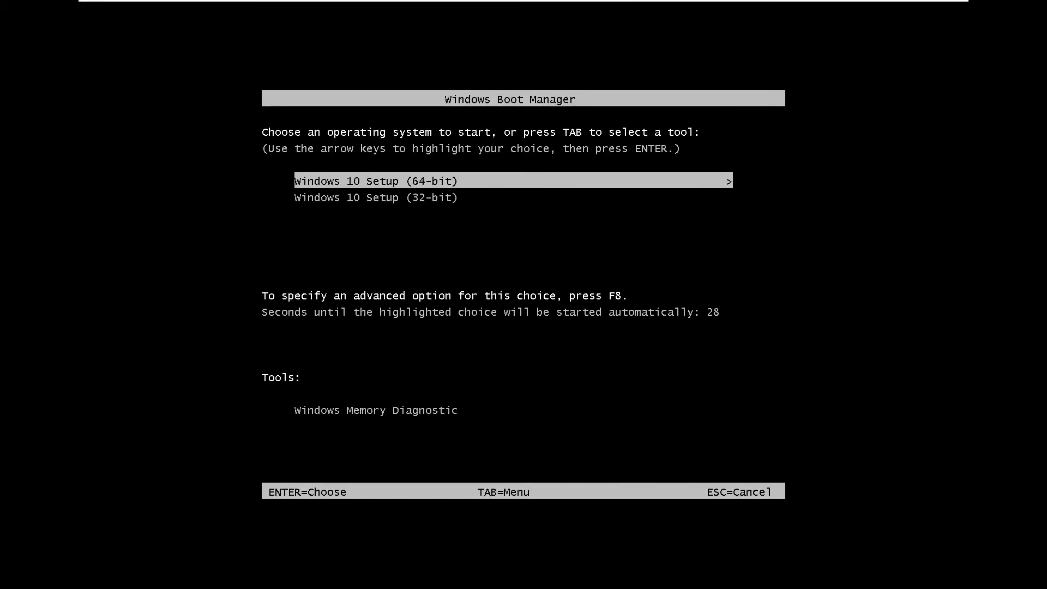
Step: Start Windows 10 Setup (64-bit) from the Windows Boot Manager
key("Down")
key("Up")
key("Down")
key("Up")
key("Return")
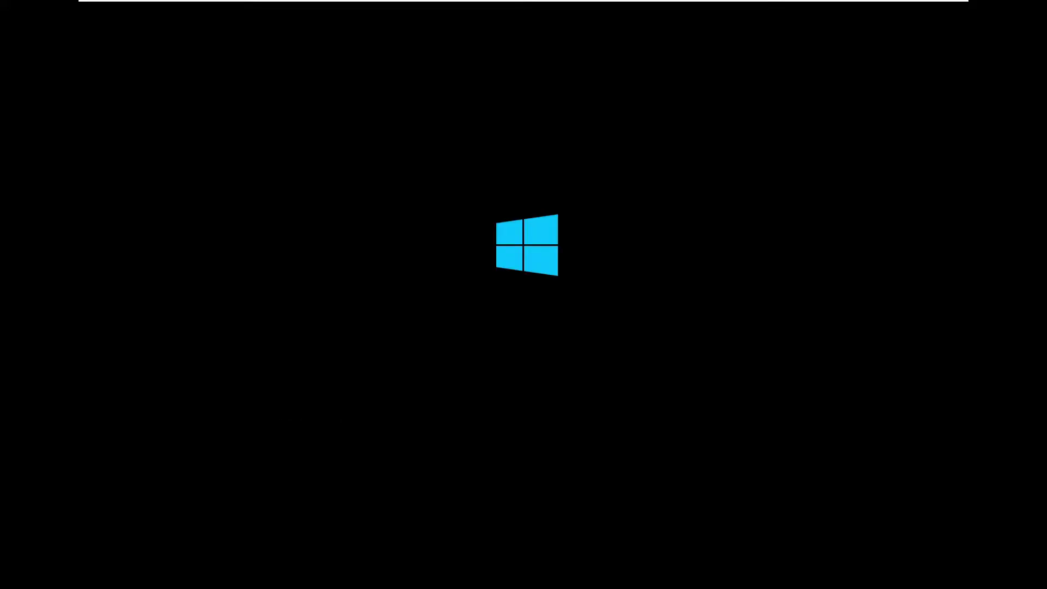
left_click(170, 10)
left_click(195, 43)
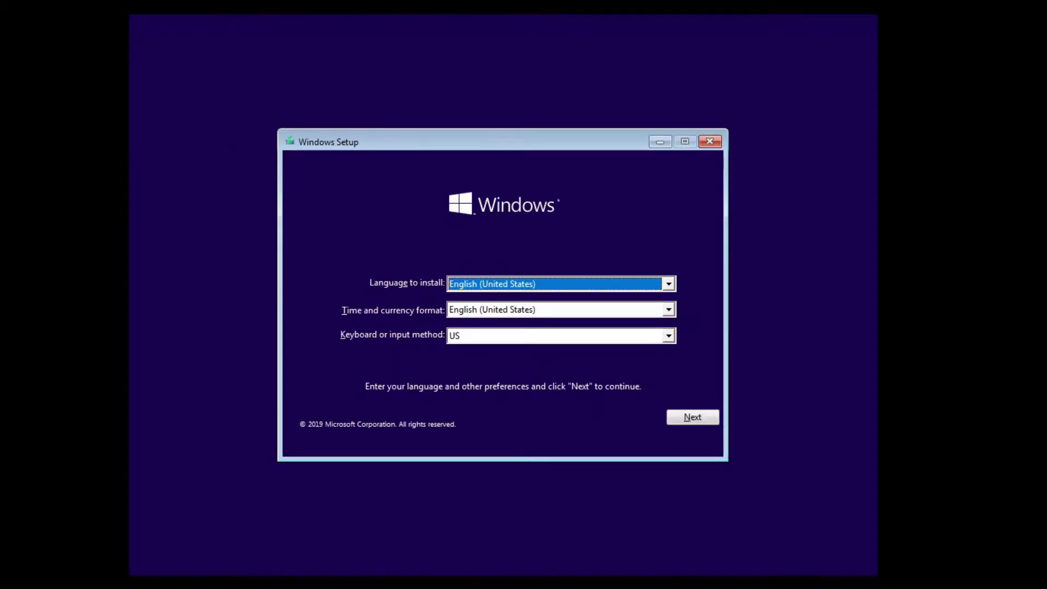
Step: Start the Windows installation with the default English (United States) and US keyboard settings, and skip the product key
left_click(713, 420)
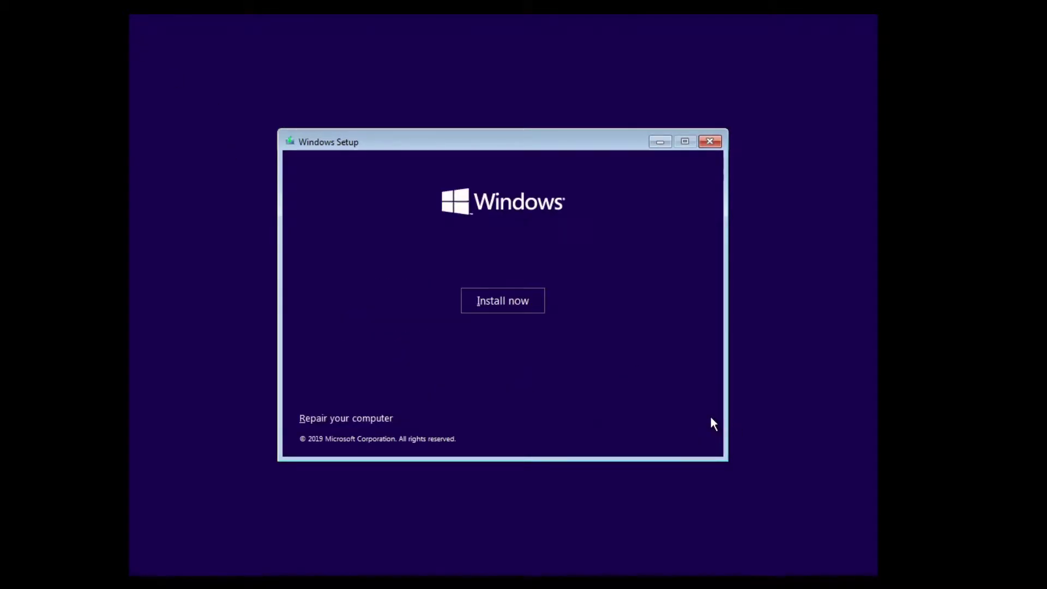
left_click(487, 292)
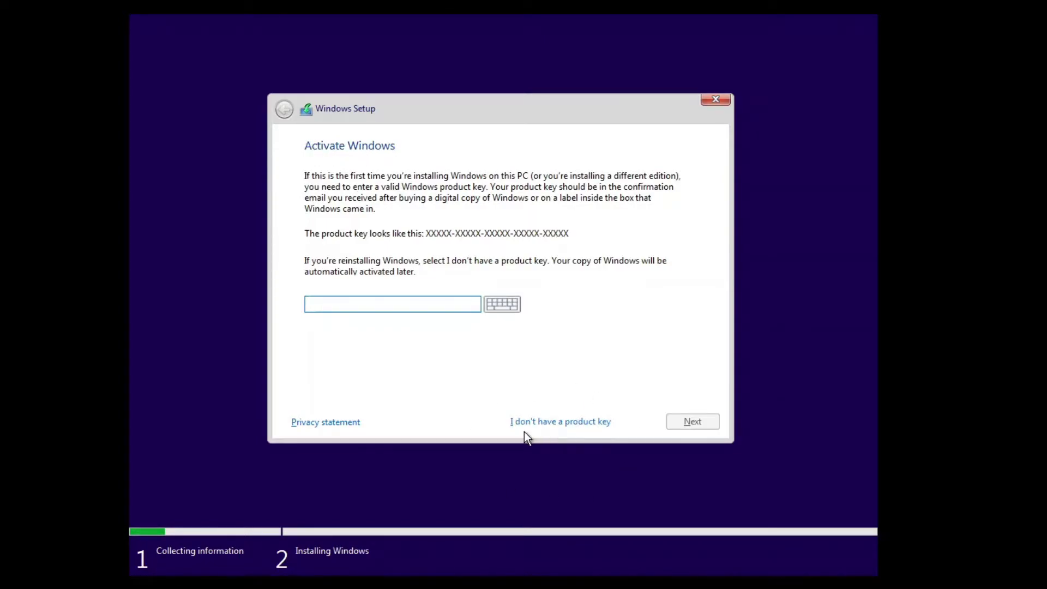
left_click(574, 421)
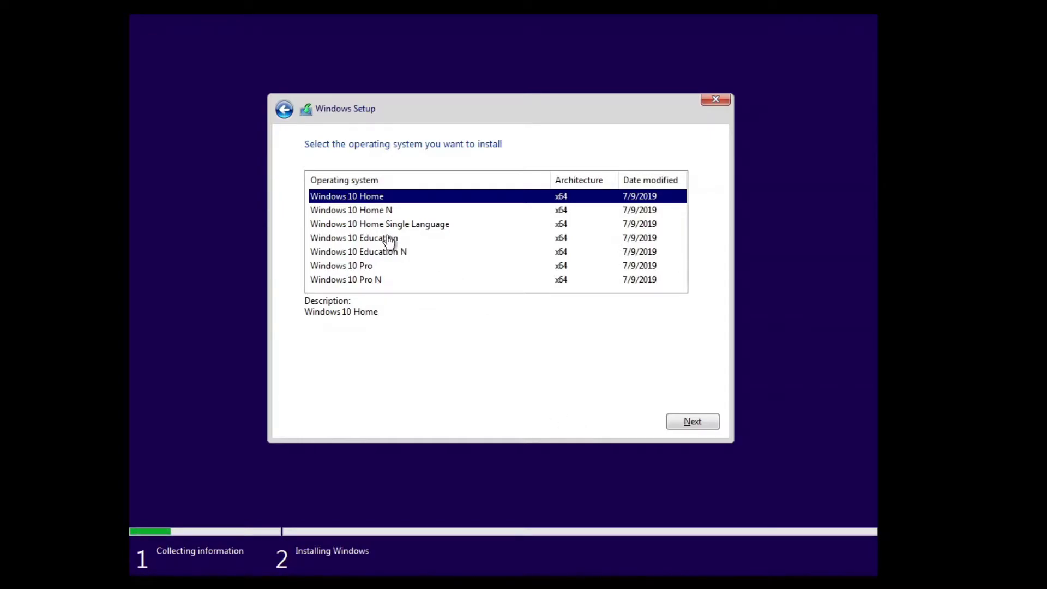
Step: Select Windows 10 Pro as the edition to install and accept the license terms
left_click(383, 267)
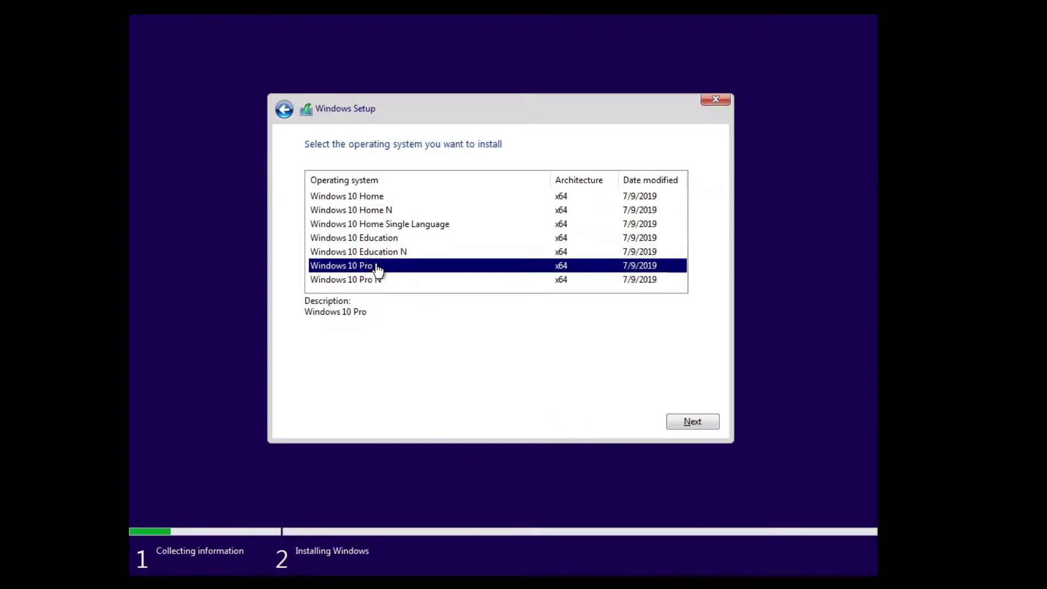
left_click(675, 423)
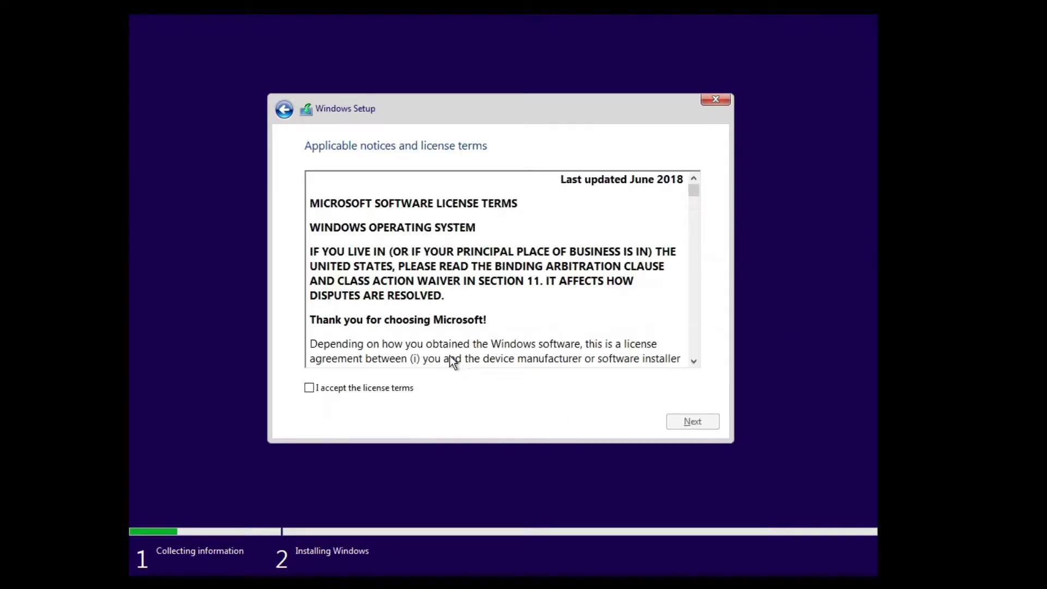
left_click(368, 391)
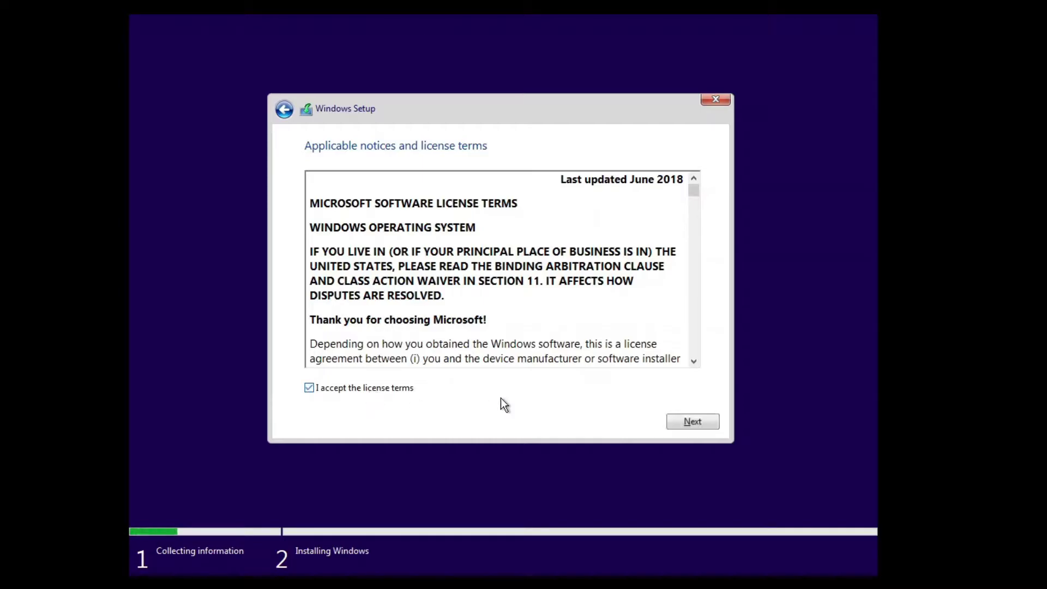
left_click(708, 424)
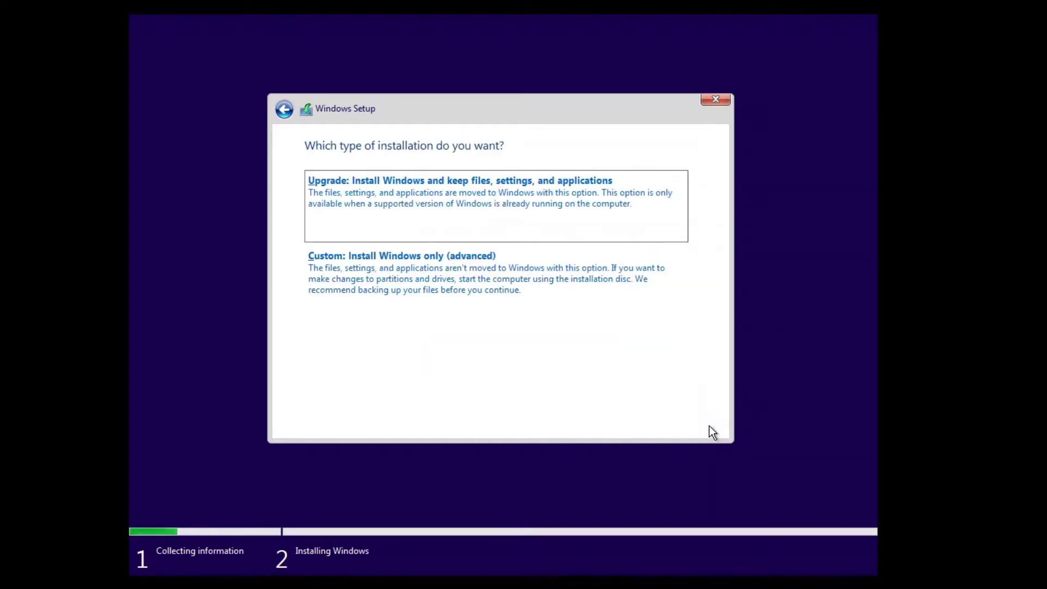
Step: Choose the custom Windows-only installation and install onto Drive 0 Unallocated Space
left_click(425, 296)
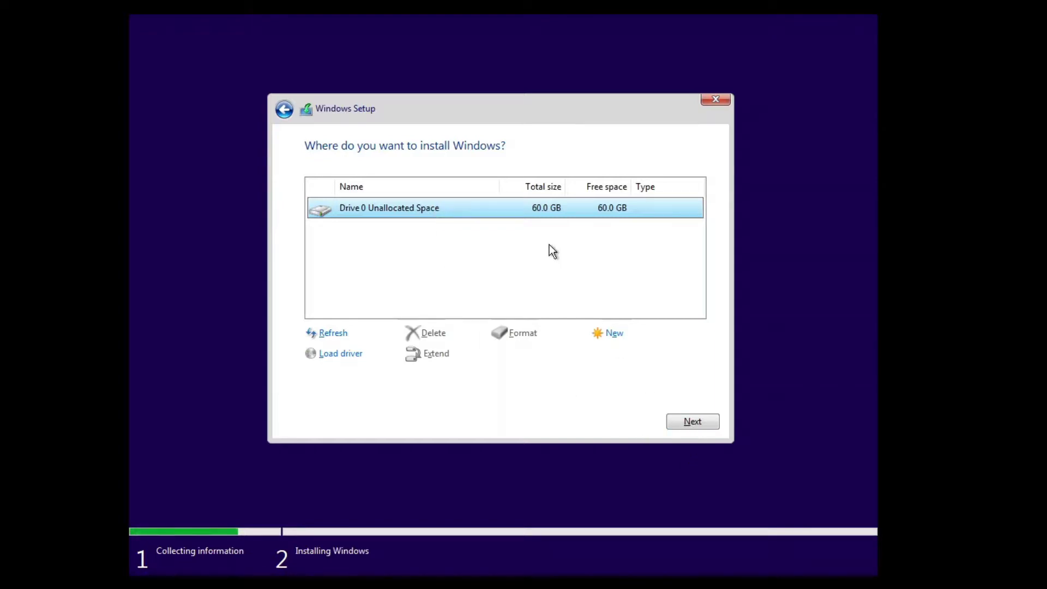
left_click(714, 424)
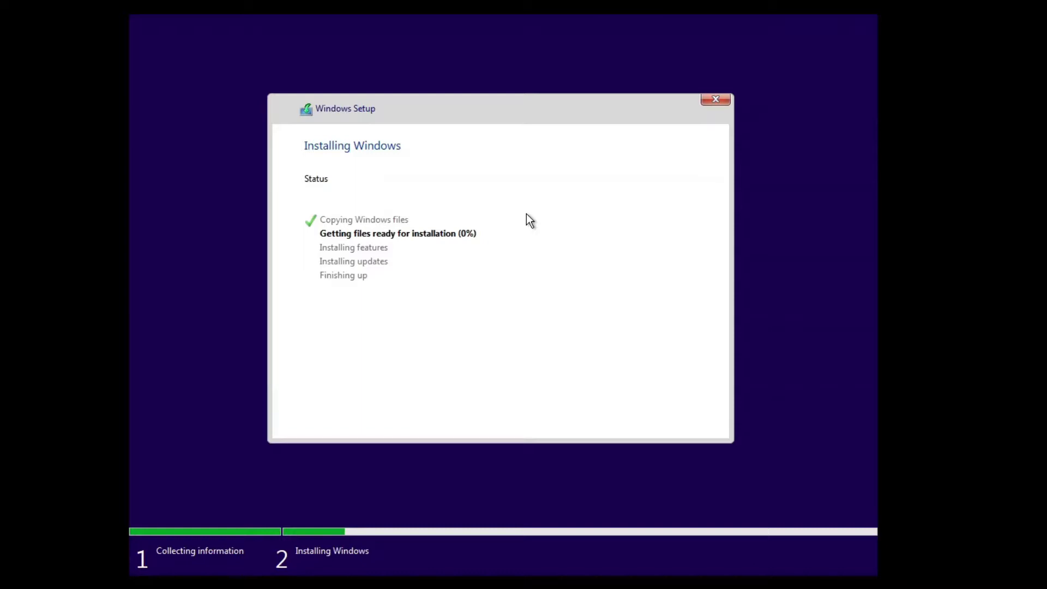
Step: Open a command prompt during the installation and launch Task Manager with taskmgr
key("shift+F10")
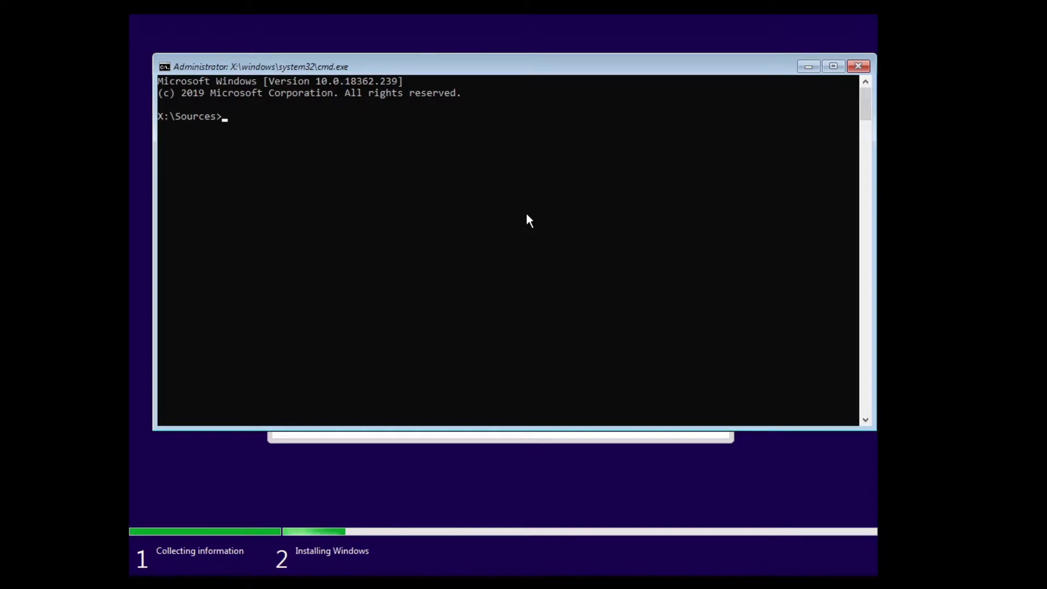
type("taskmgr")
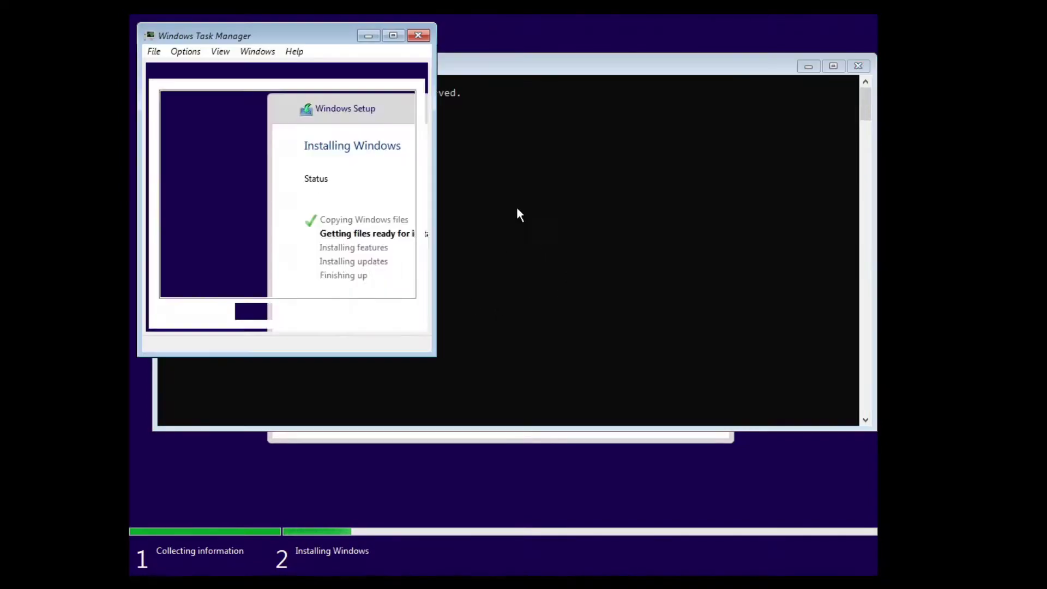
Step: Set the priority of the setup.exe process with the highest CPU use to High in Task Manager
left_click_drag(247, 34, 381, 87)
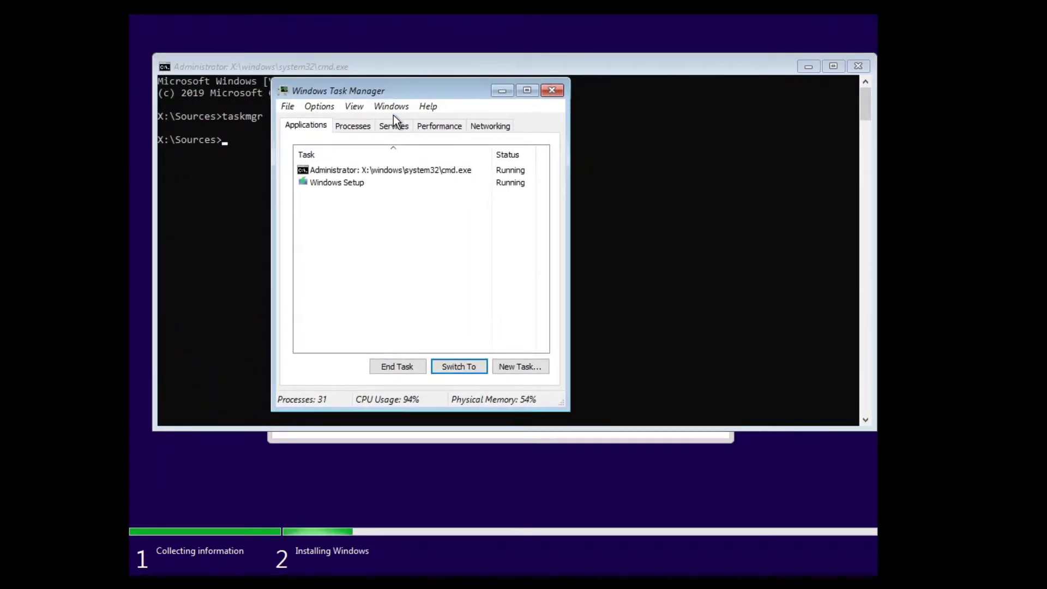
left_click(354, 131)
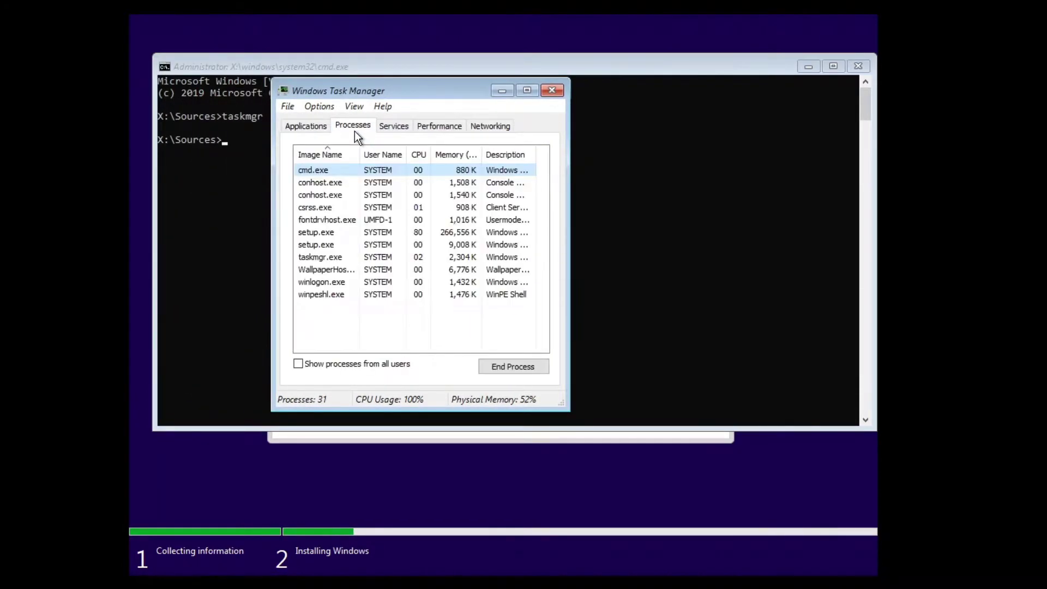
left_click(321, 232)
right_click(384, 234)
mouse_move(453, 349)
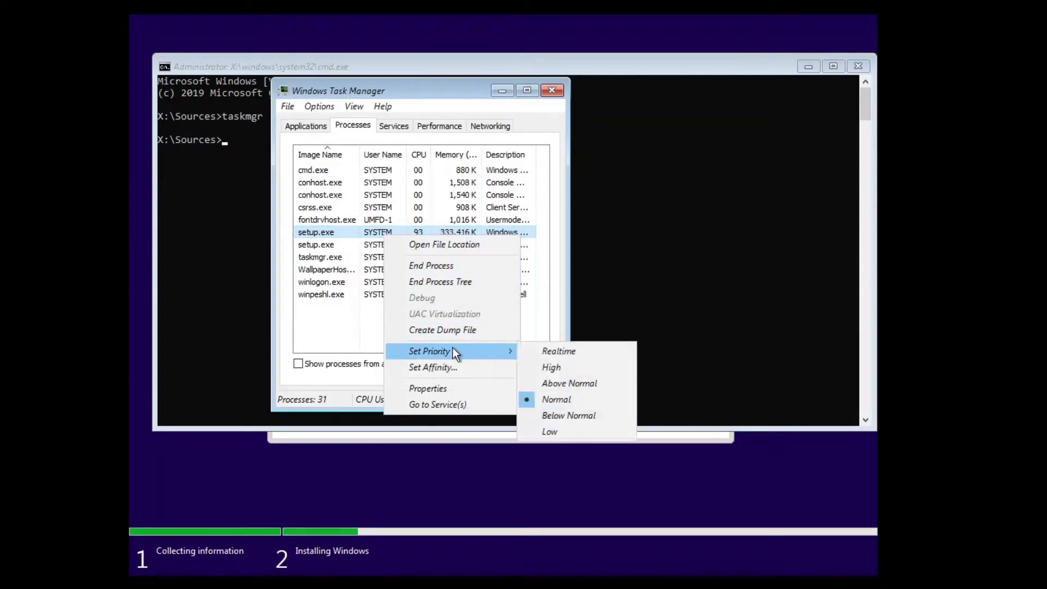
left_click(543, 367)
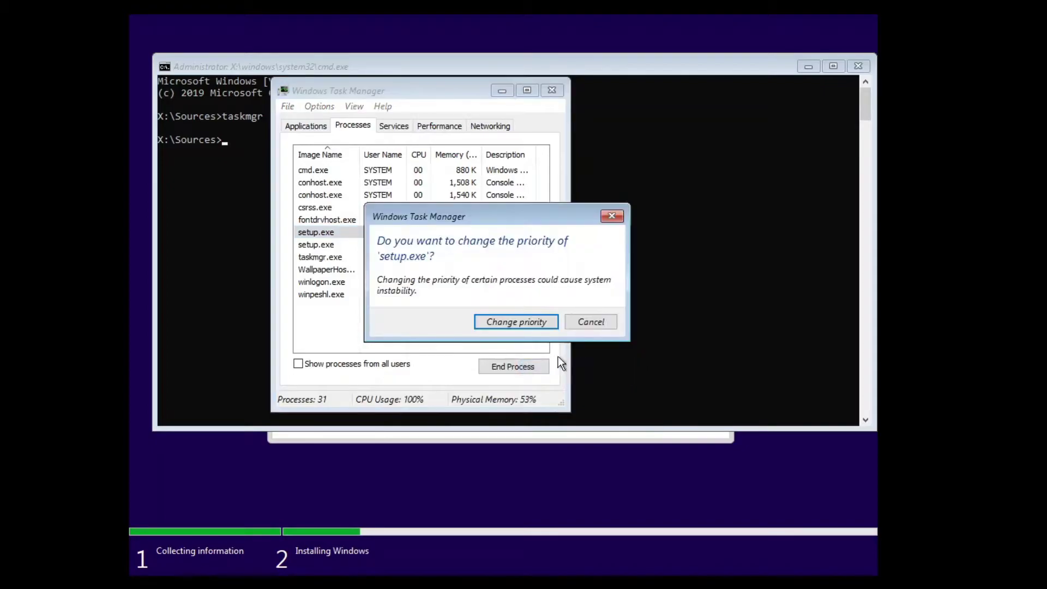
left_click(519, 321)
Step: Close Task Manager and the command prompt, and restart immediately when Windows Setup asks for it
left_click(551, 91)
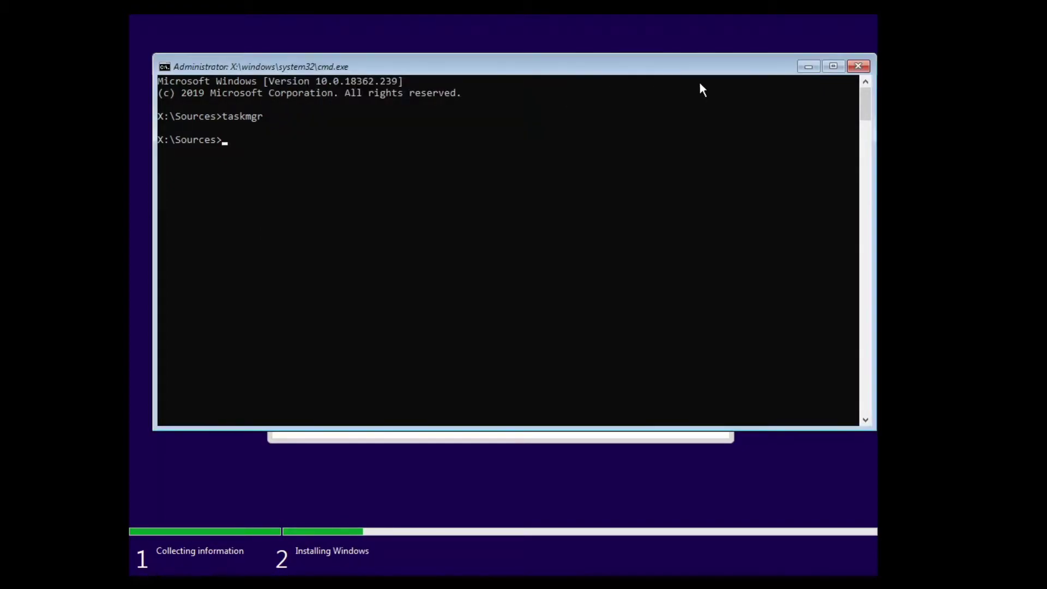
left_click(859, 66)
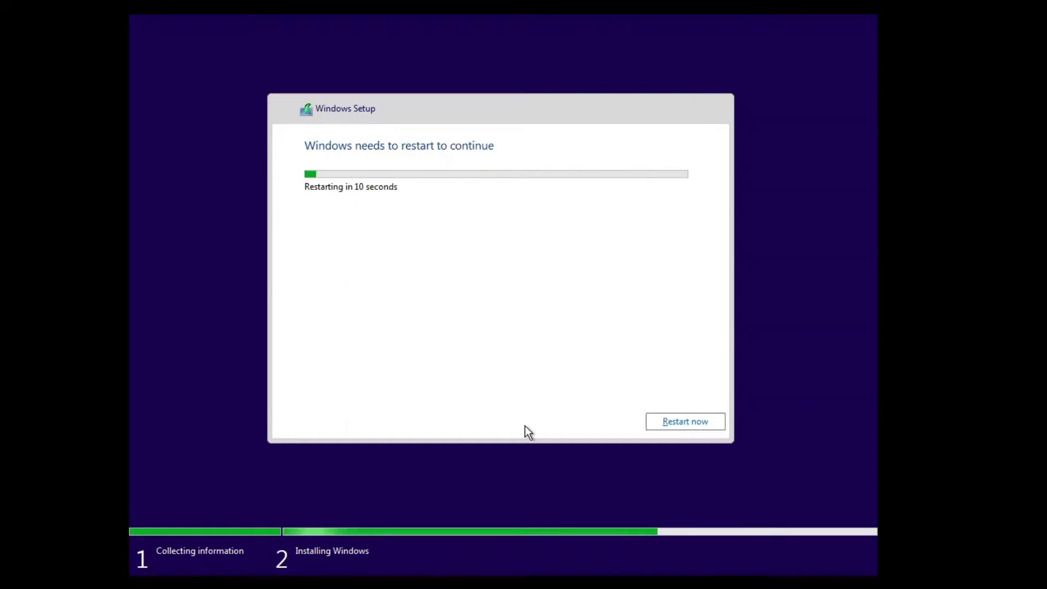
left_click(700, 427)
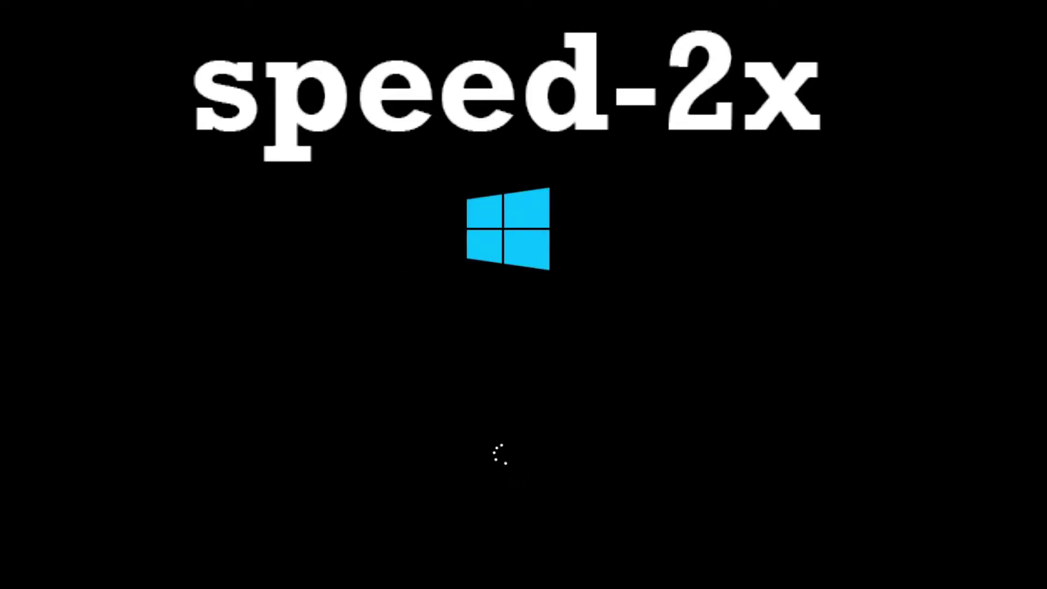
Step: Confirm United States as the region and choose the English (India) keyboard layout without adding a second layout
left_click(612, 397)
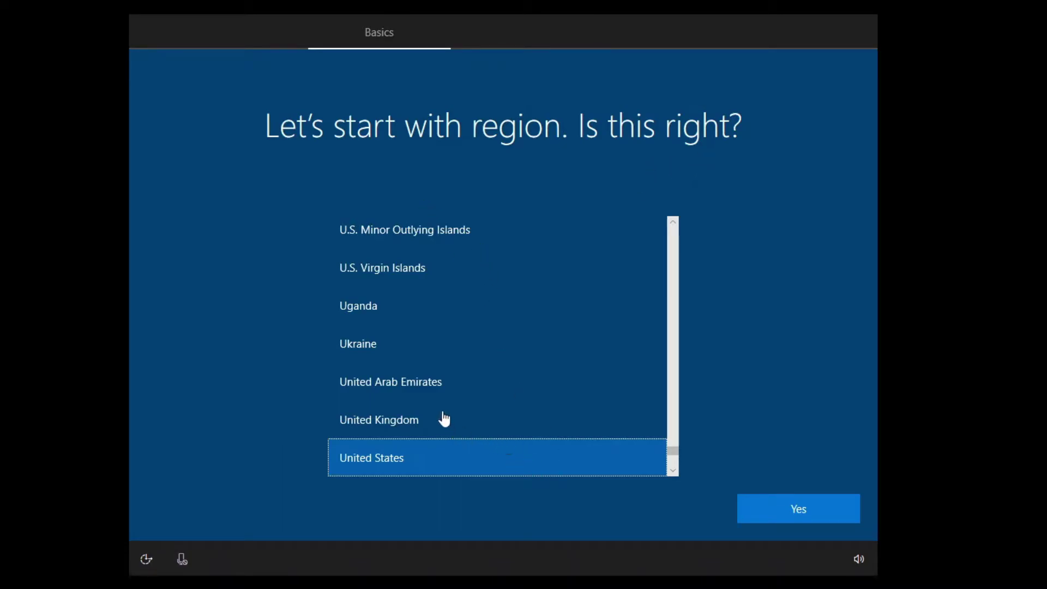
left_click(803, 518)
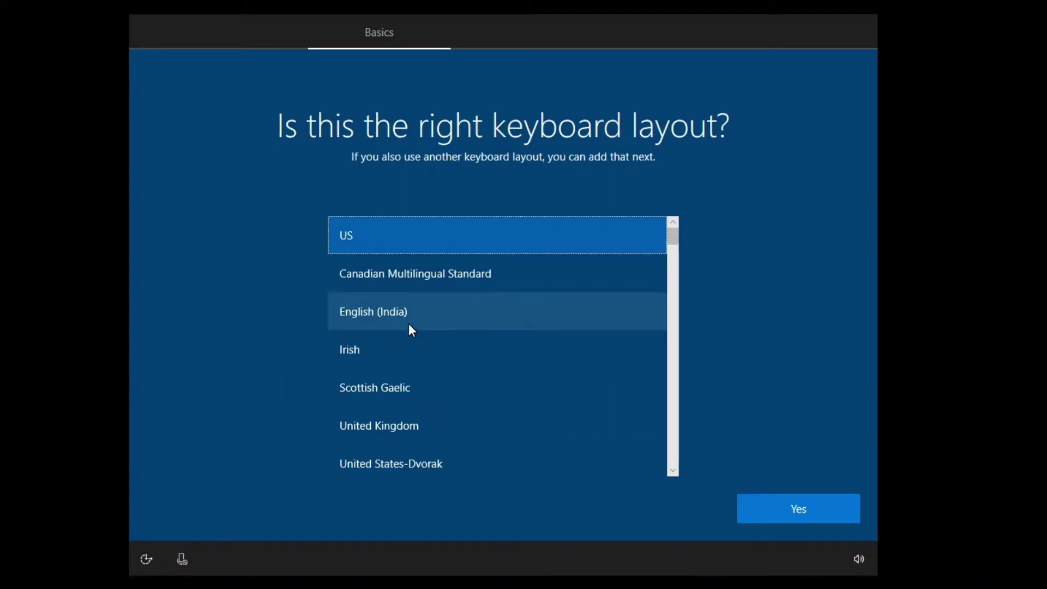
left_click(375, 318)
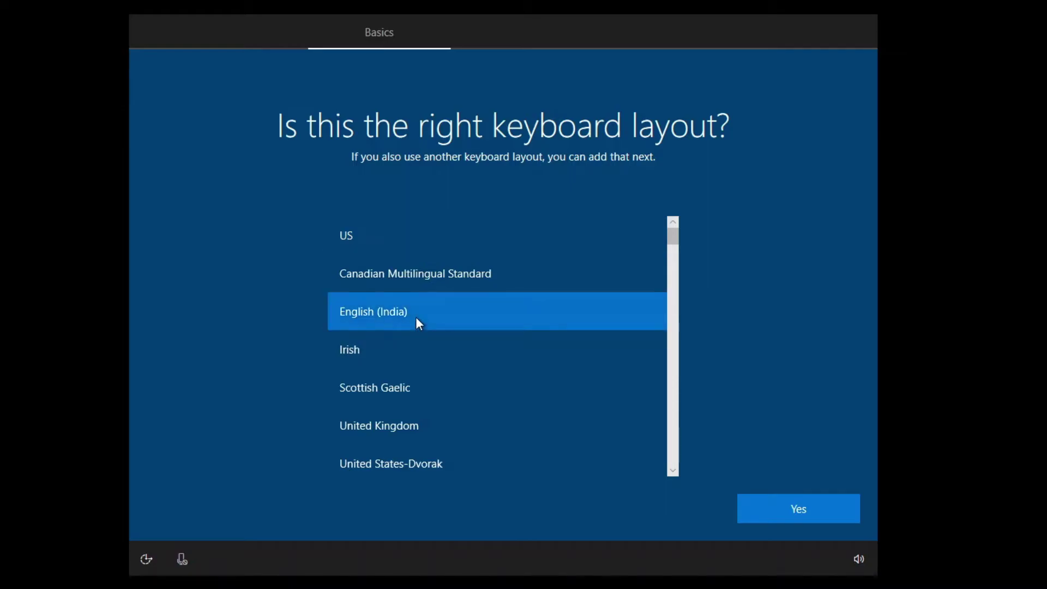
left_click(801, 515)
left_click(795, 514)
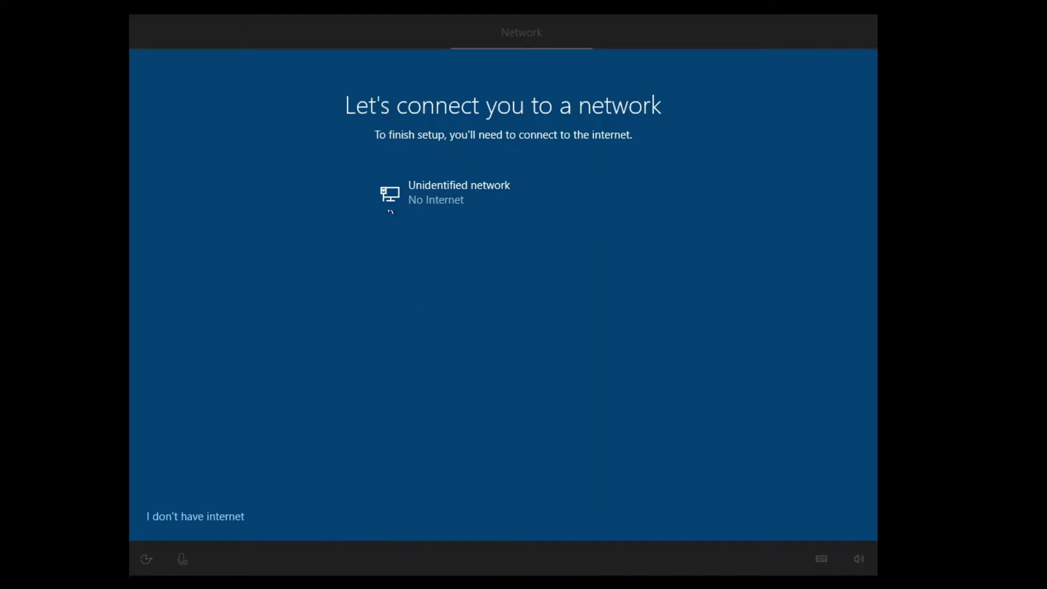
Step: Continue with limited setup without internet and create a local user named 11 with a blank password
left_click(206, 522)
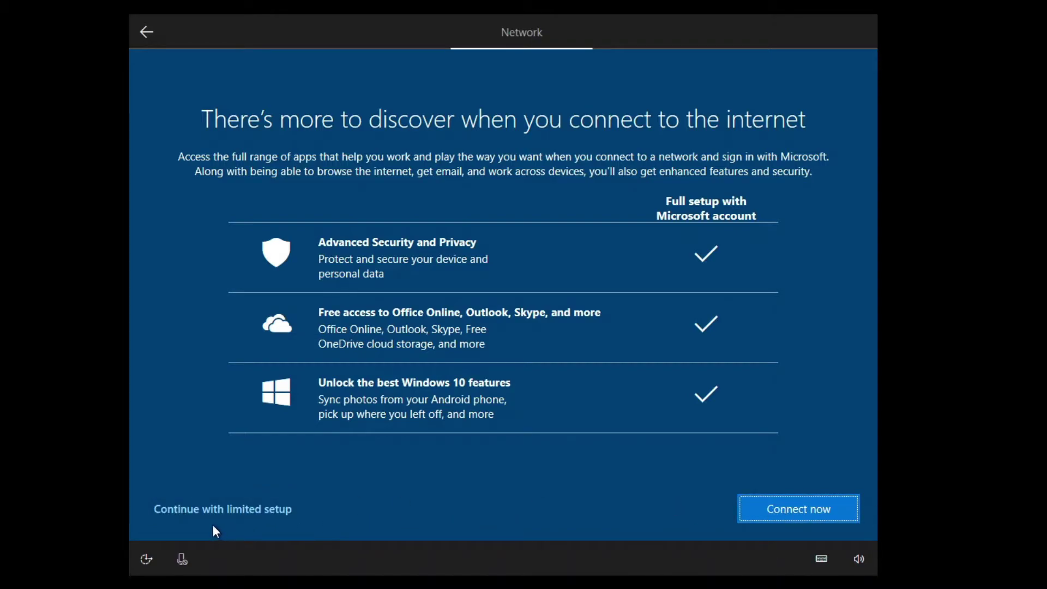
left_click(224, 509)
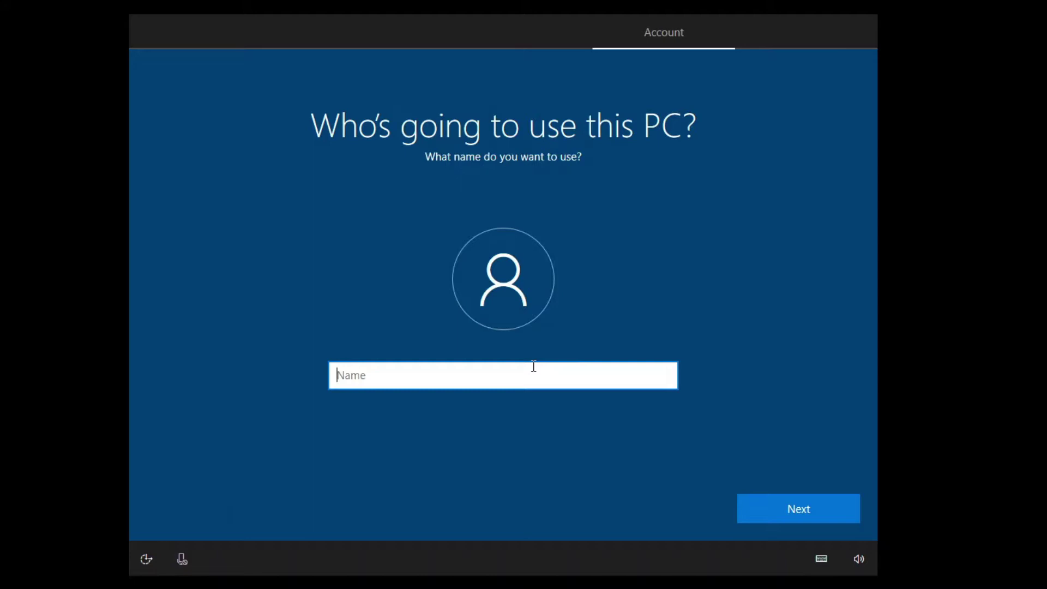
type("c")
key("BackSpace")
type("11")
left_click(797, 508)
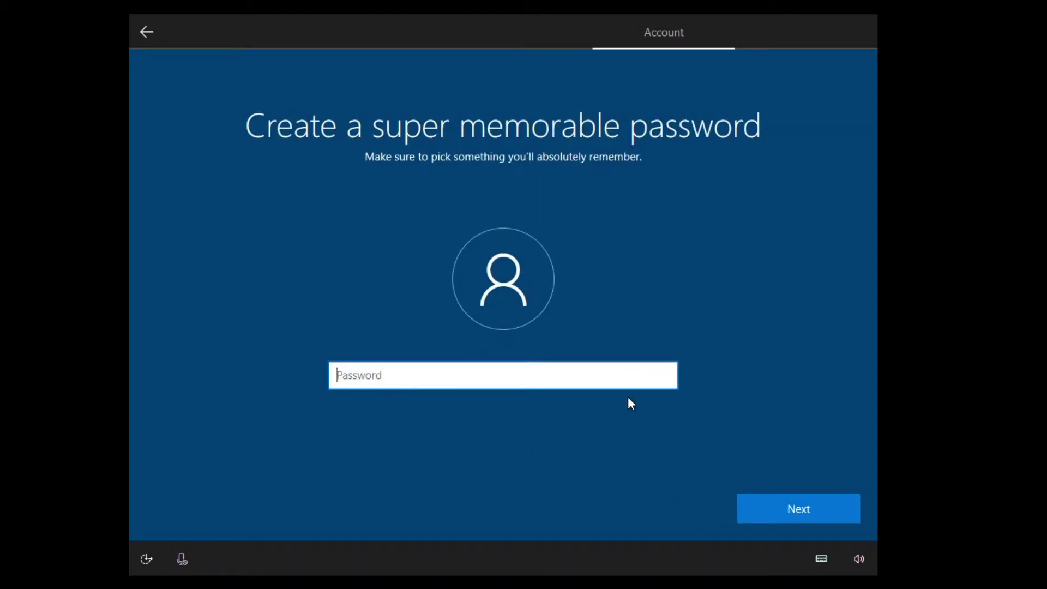
left_click(812, 510)
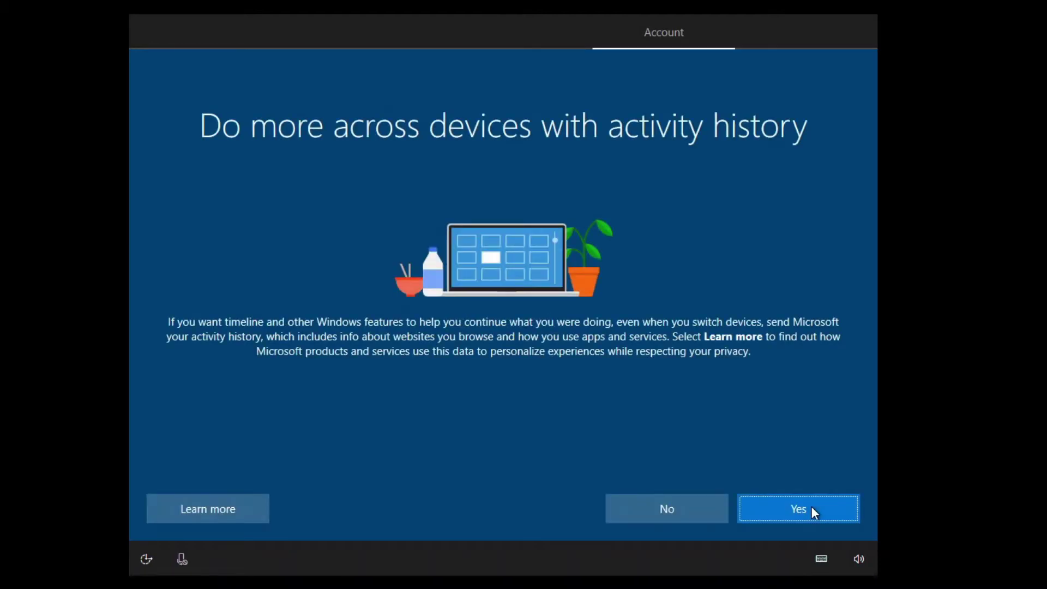
Step: Decline activity history and the Cortana assistant, and accept the remaining setup page
left_click(664, 510)
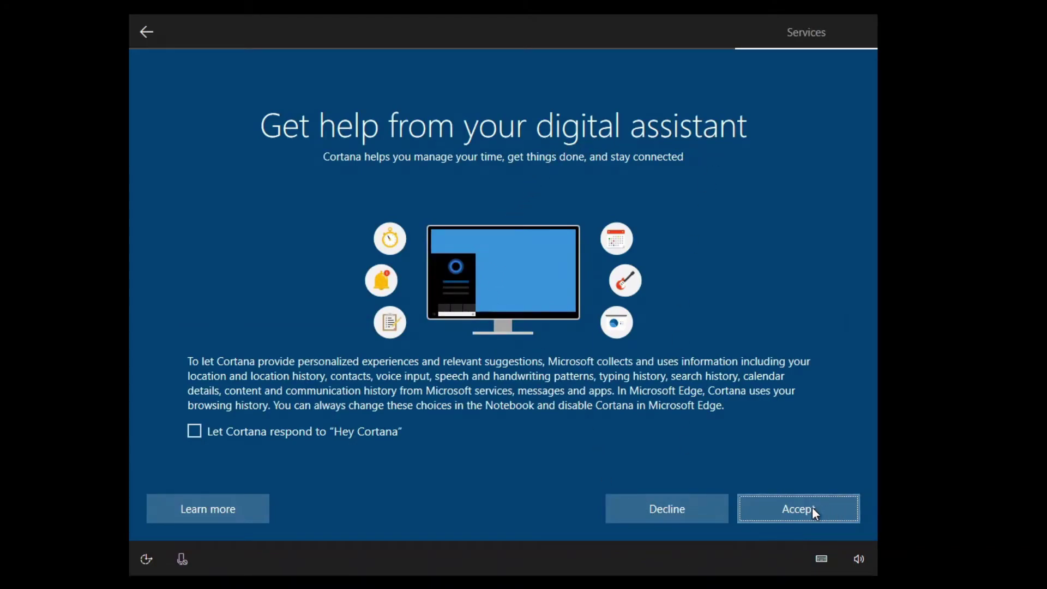
left_click(674, 517)
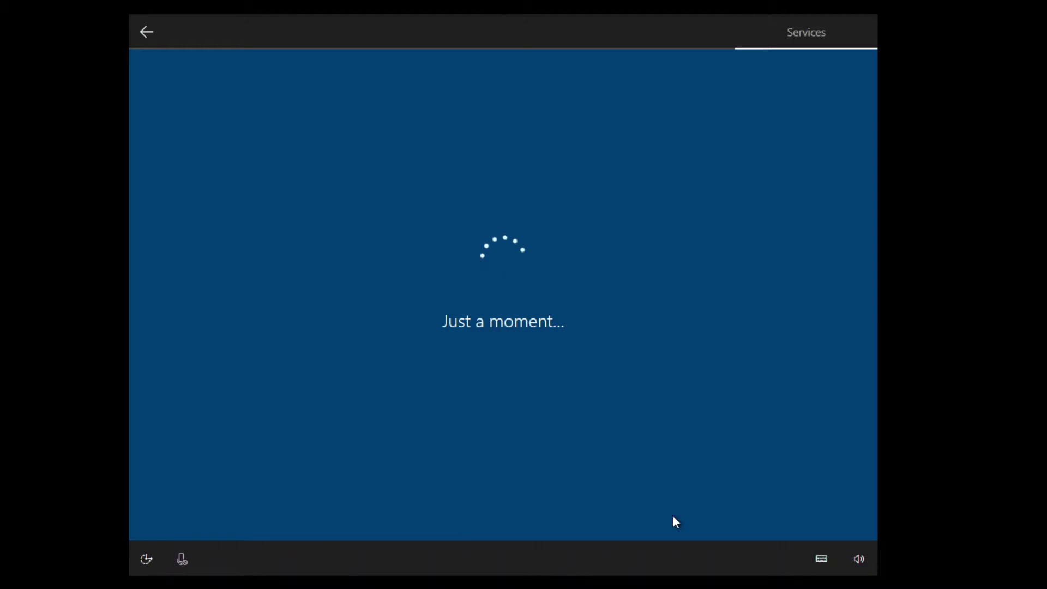
left_click(843, 510)
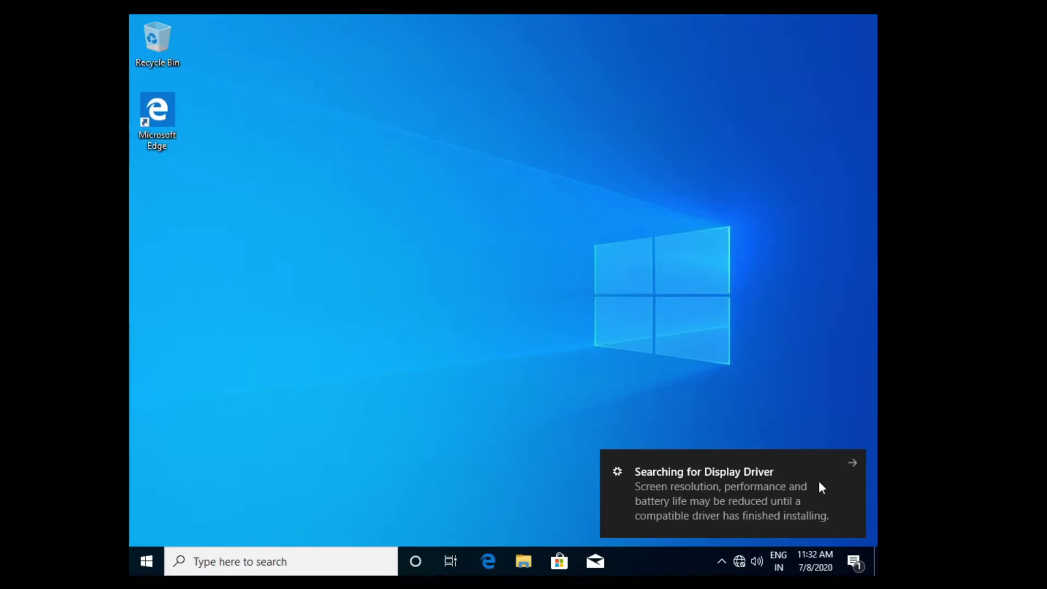
Step: Refresh the new Windows desktop and clear all notifications
right_click(336, 143)
right_click(366, 184)
left_click(411, 230)
left_click(854, 561)
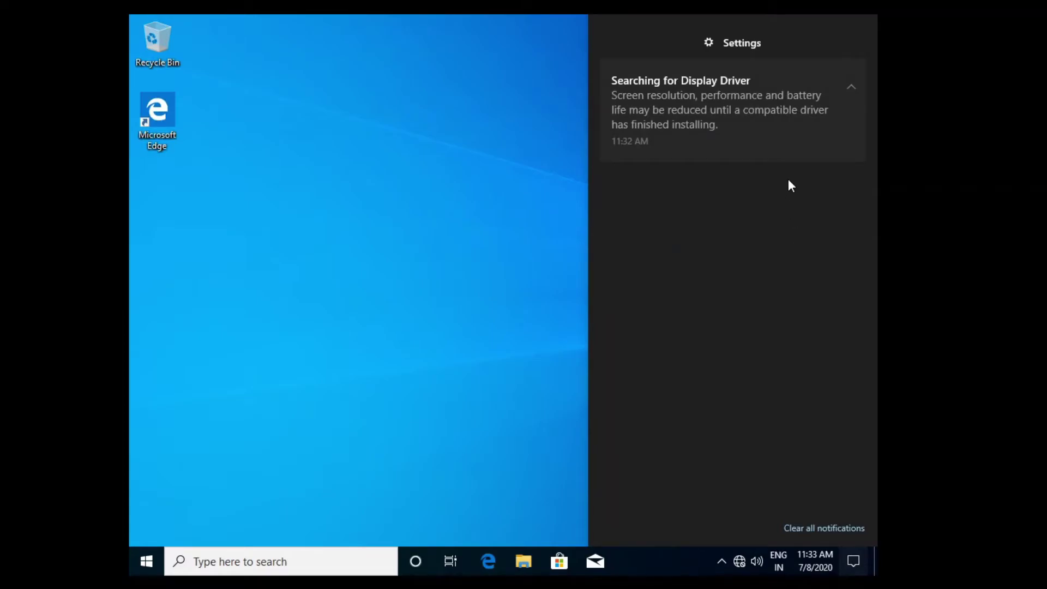
left_click(812, 477)
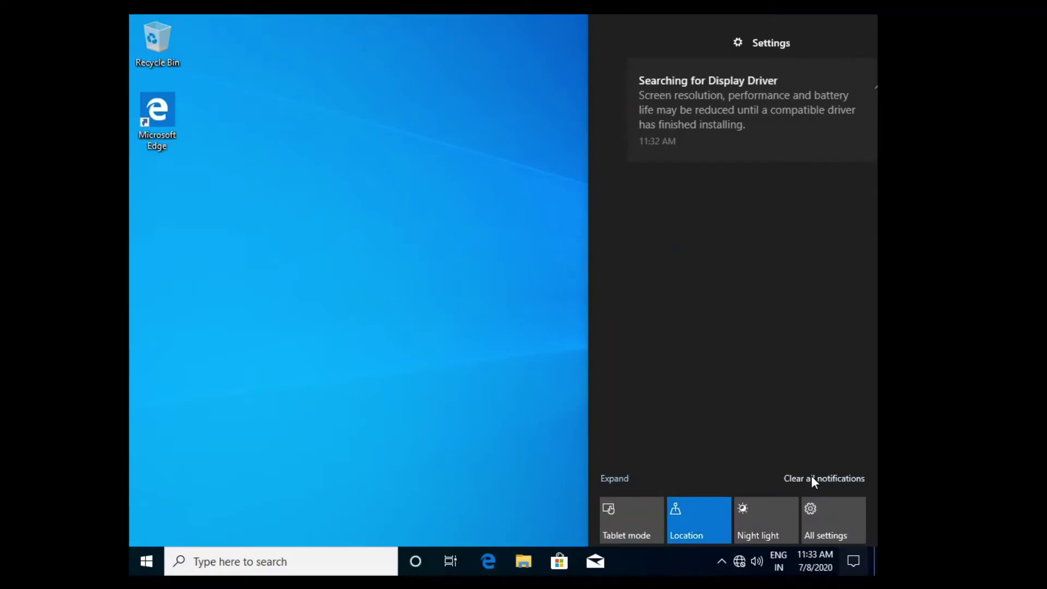
left_click(319, 194)
Step: Leave full-screen mode, hide the virtual machine library, and mount the VMware Tools installer in the guest
key("ctrl+alt+Return")
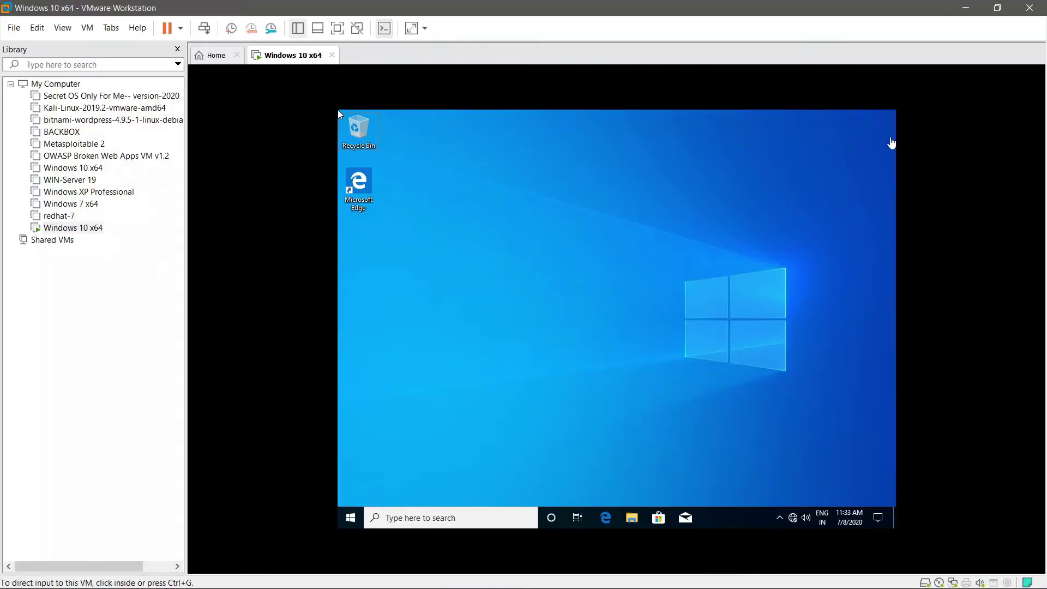
left_click(298, 28)
left_click(88, 27)
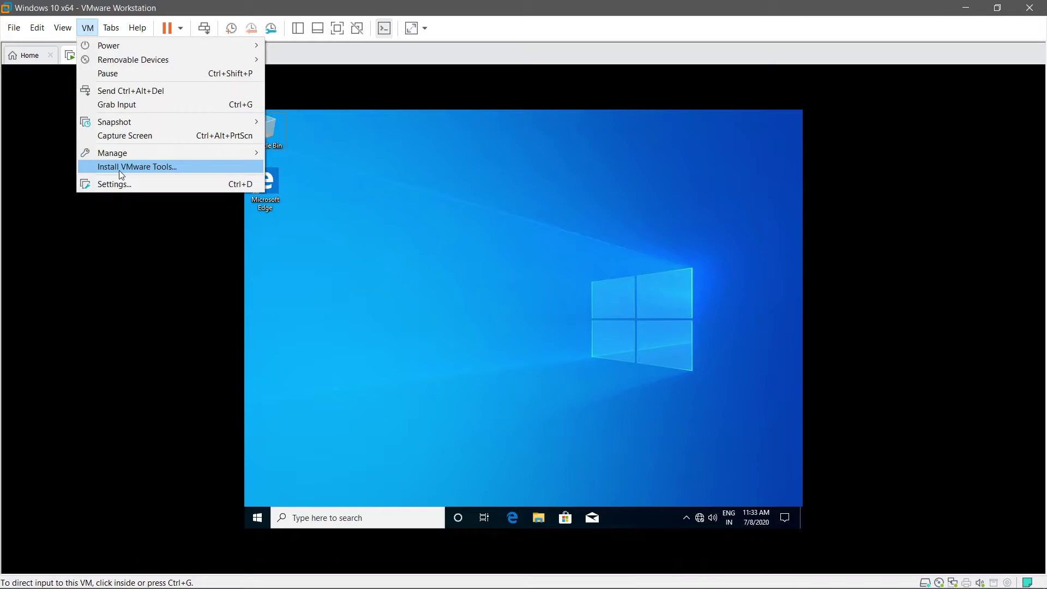
left_click(136, 167)
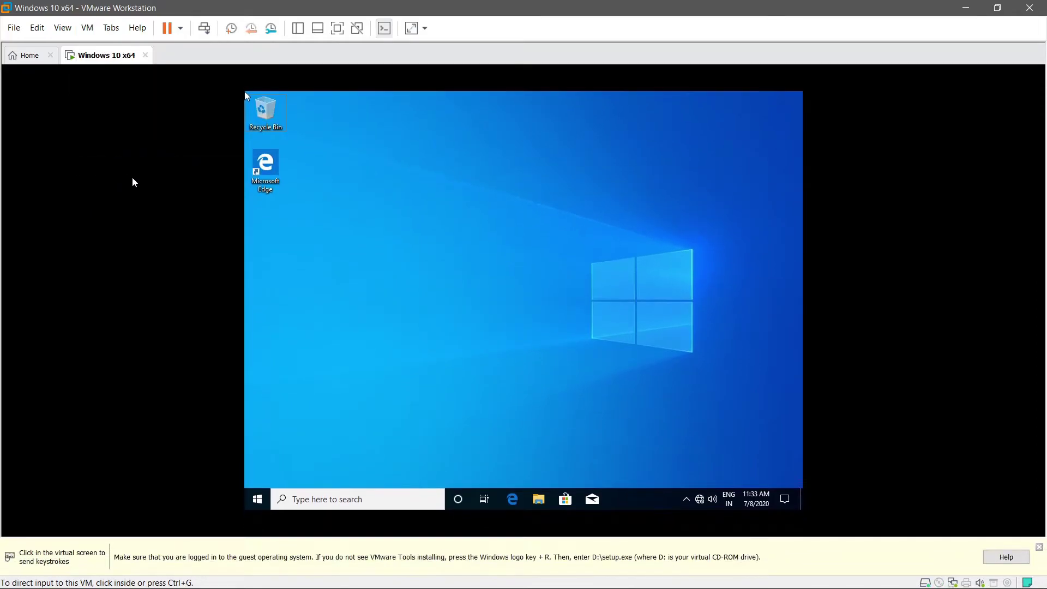
Step: Run the VMware Tools installer from DVD Drive (D:) in This PC and allow it to make changes
key("super+e")
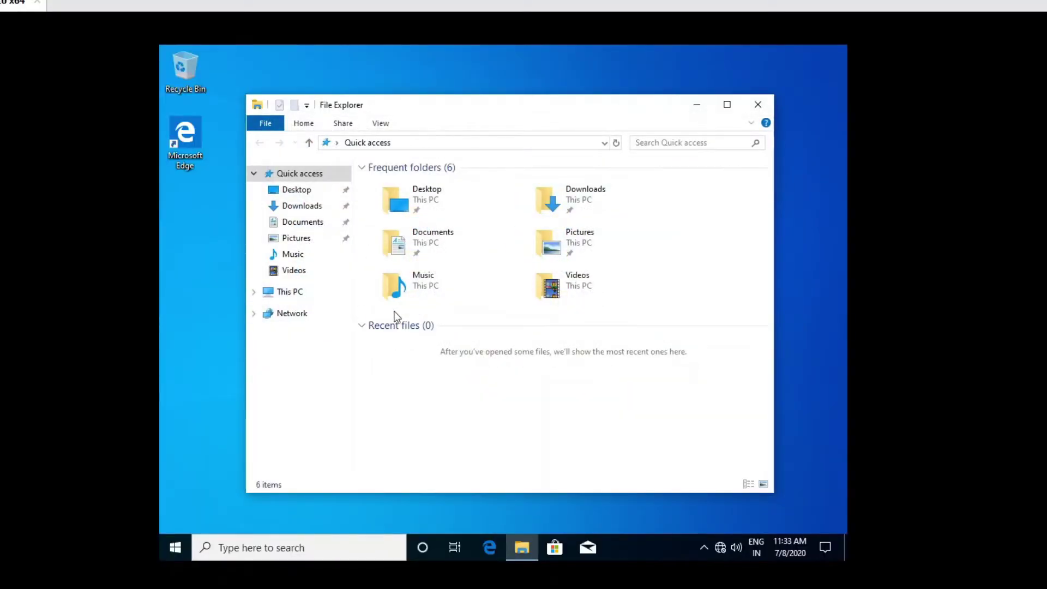
left_click(290, 295)
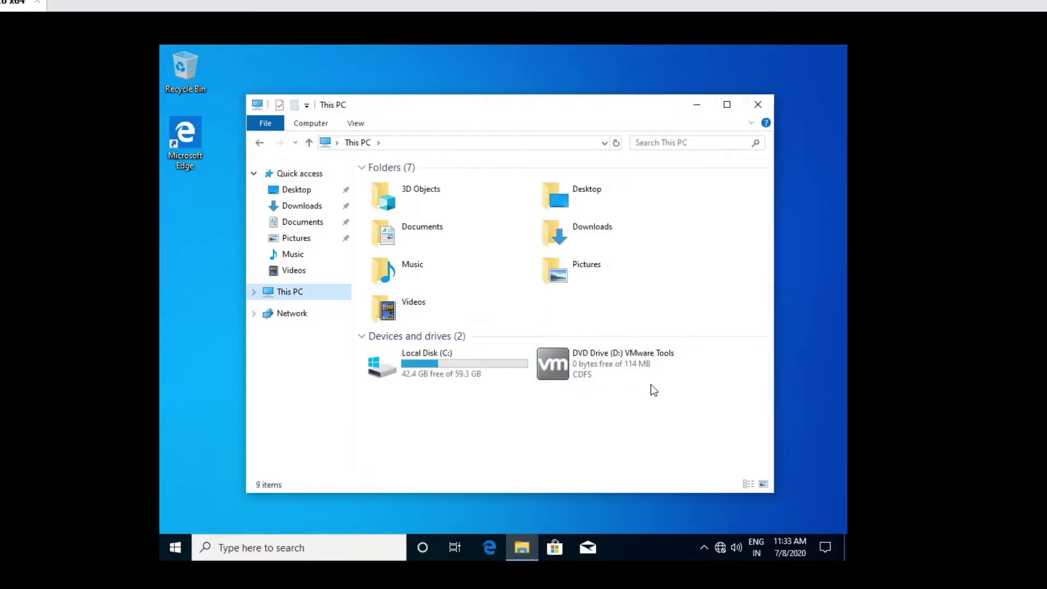
left_click(725, 104)
right_click(463, 261)
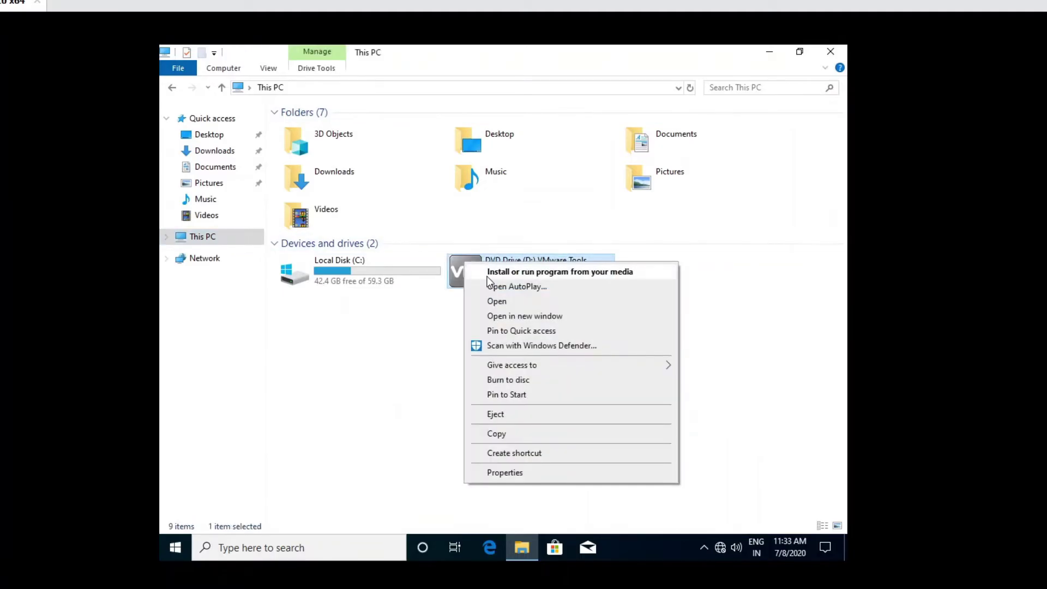
left_click(526, 273)
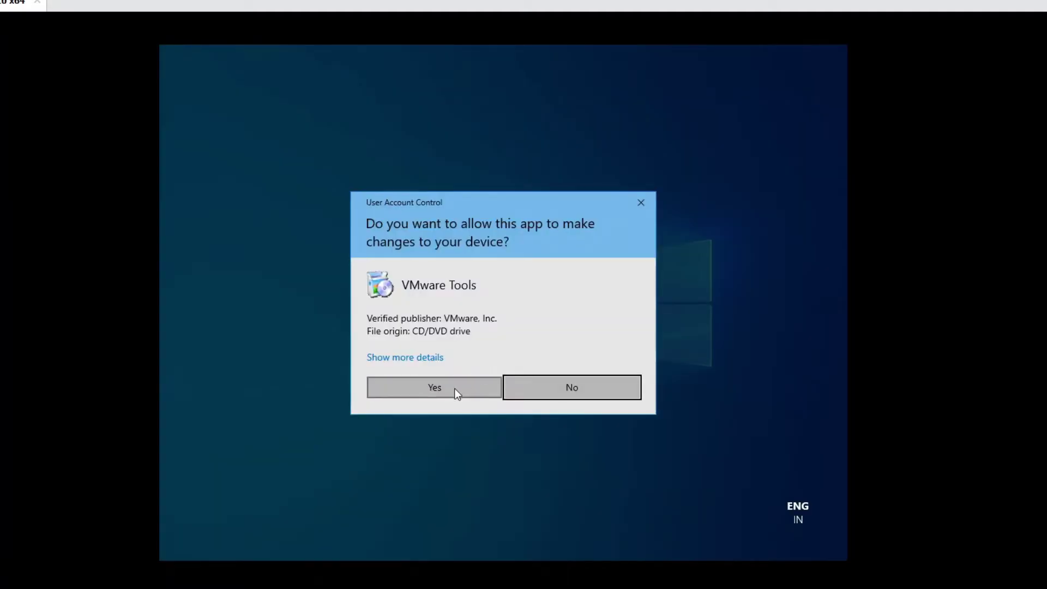
left_click(436, 394)
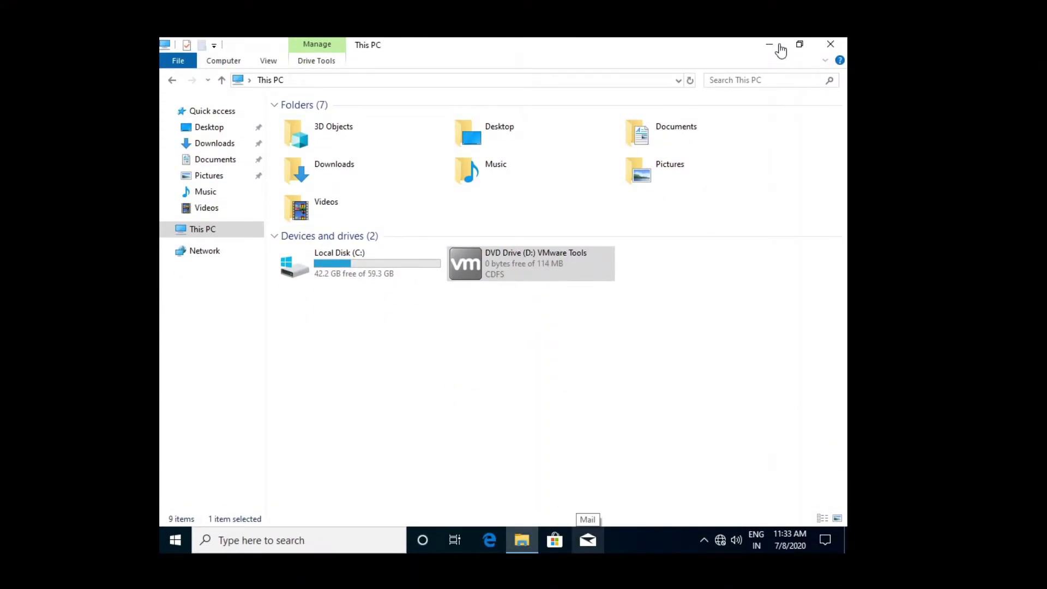
Step: Install VMware Tools with the Complete setup type and restart the guest system
left_click(584, 395)
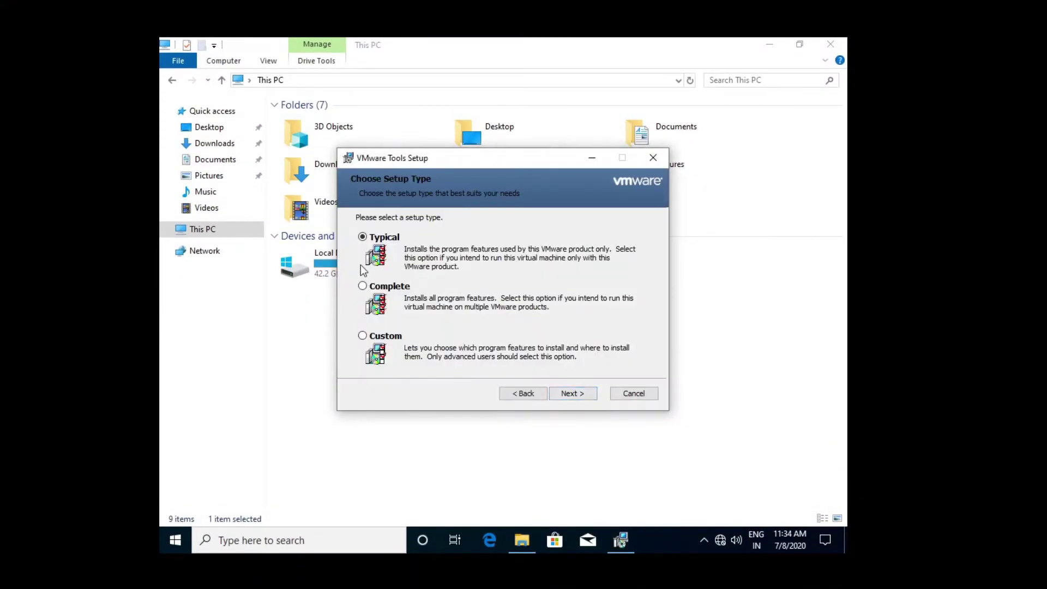
left_click(363, 287)
left_click(587, 397)
left_click(586, 397)
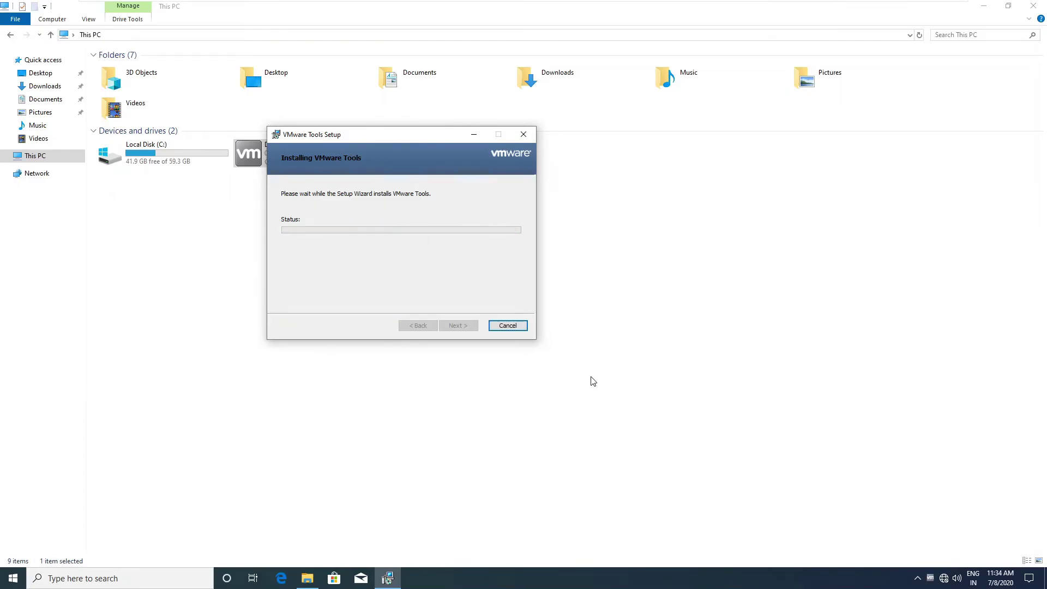
left_click(470, 325)
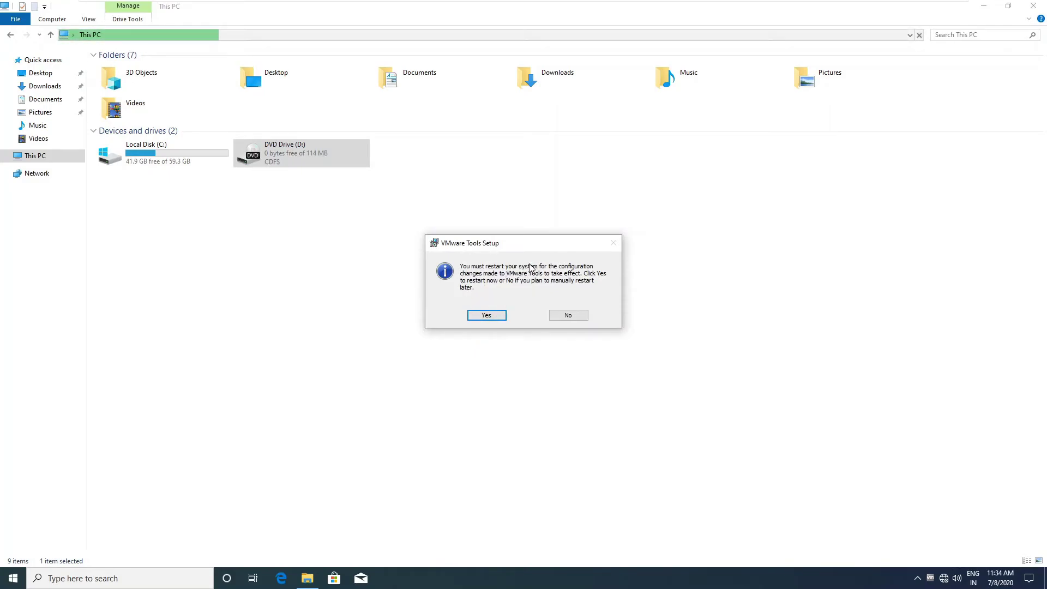
left_click(486, 317)
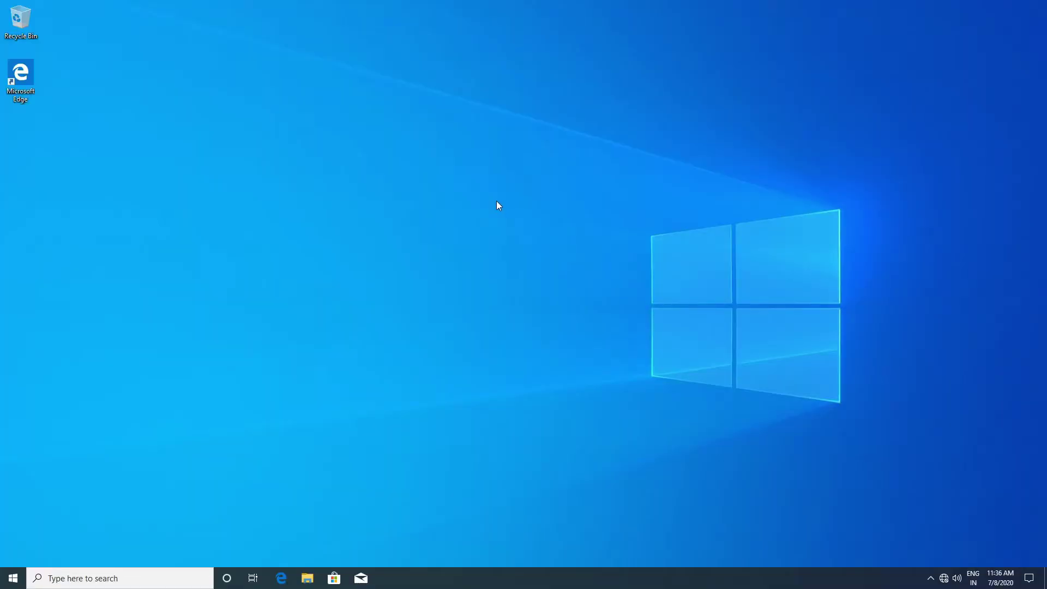
Step: Show the Computer, User's Files, Network and Control Panel icons on the desktop, close the settings and refresh the desktop
right_click(337, 100)
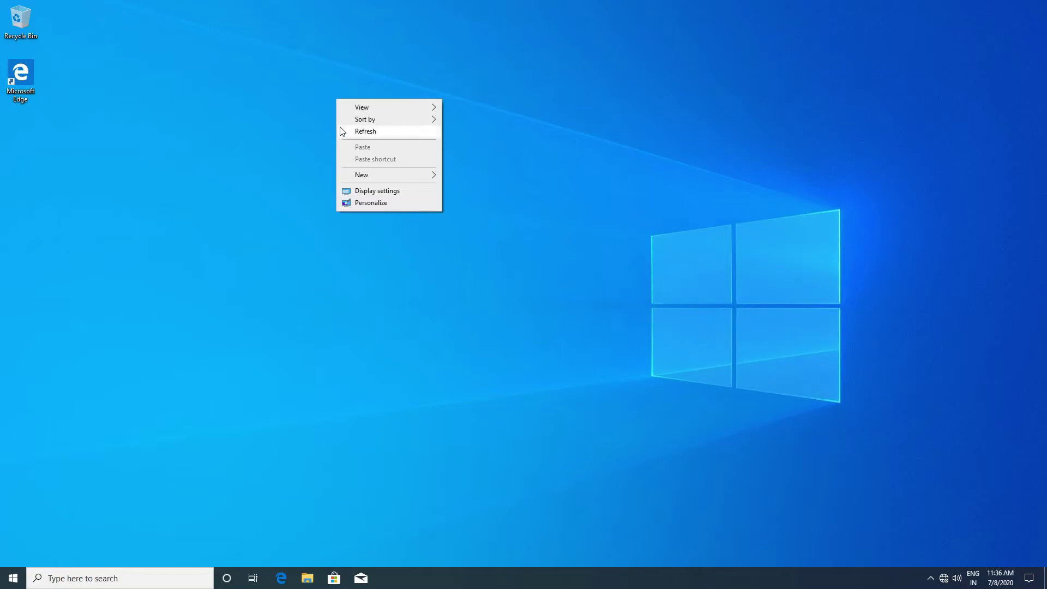
left_click(364, 190)
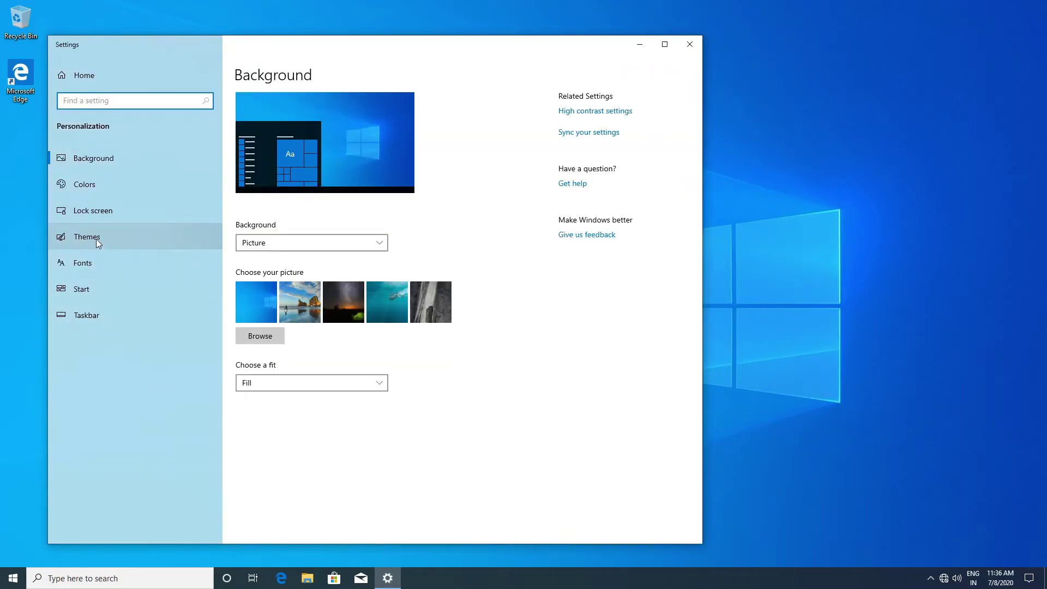
left_click(96, 238)
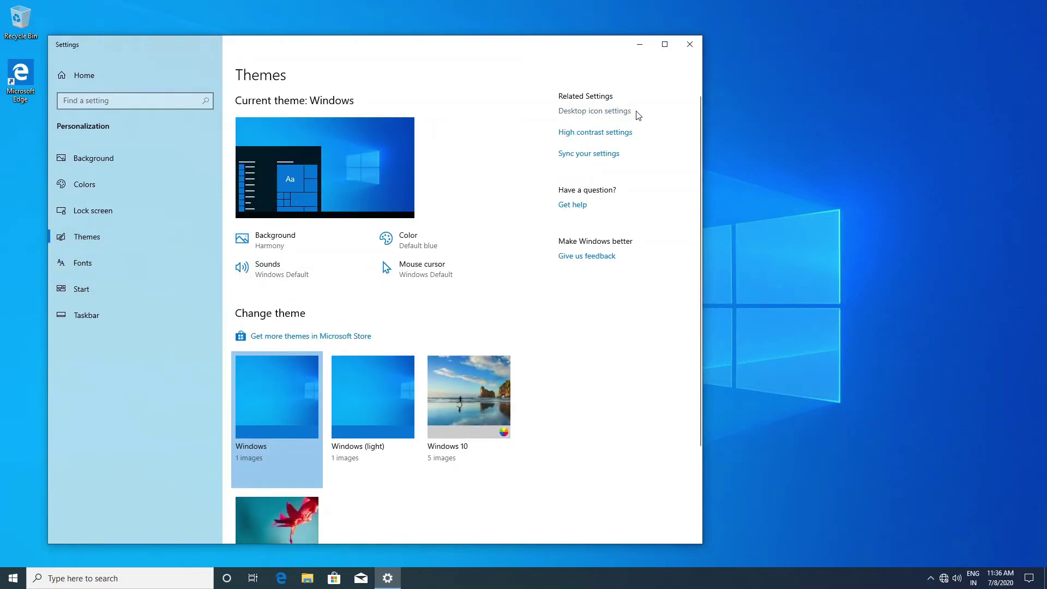
left_click(597, 112)
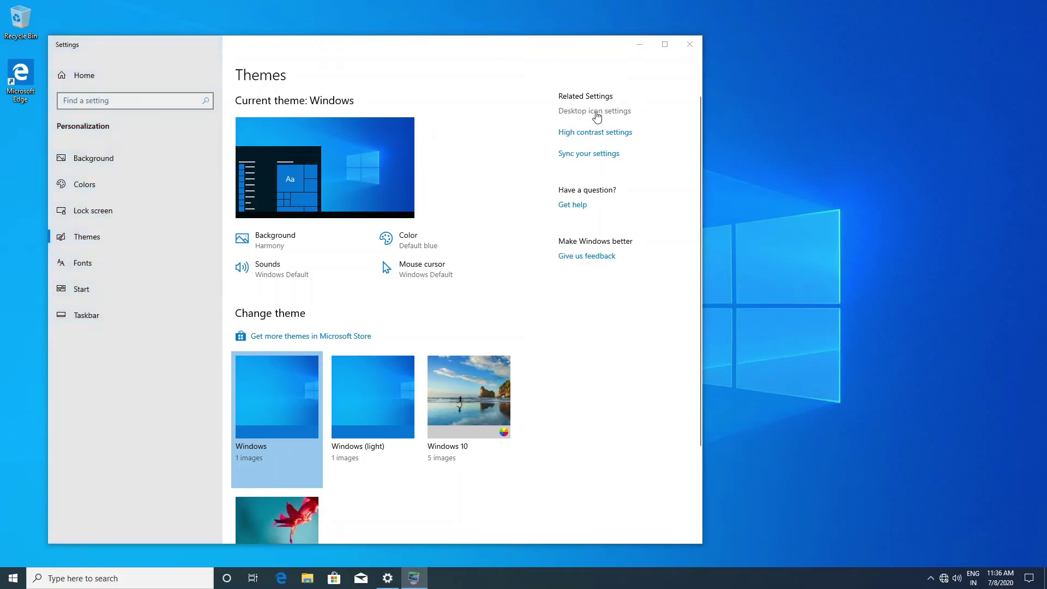
left_click(42, 68)
left_click(53, 77)
left_click(53, 91)
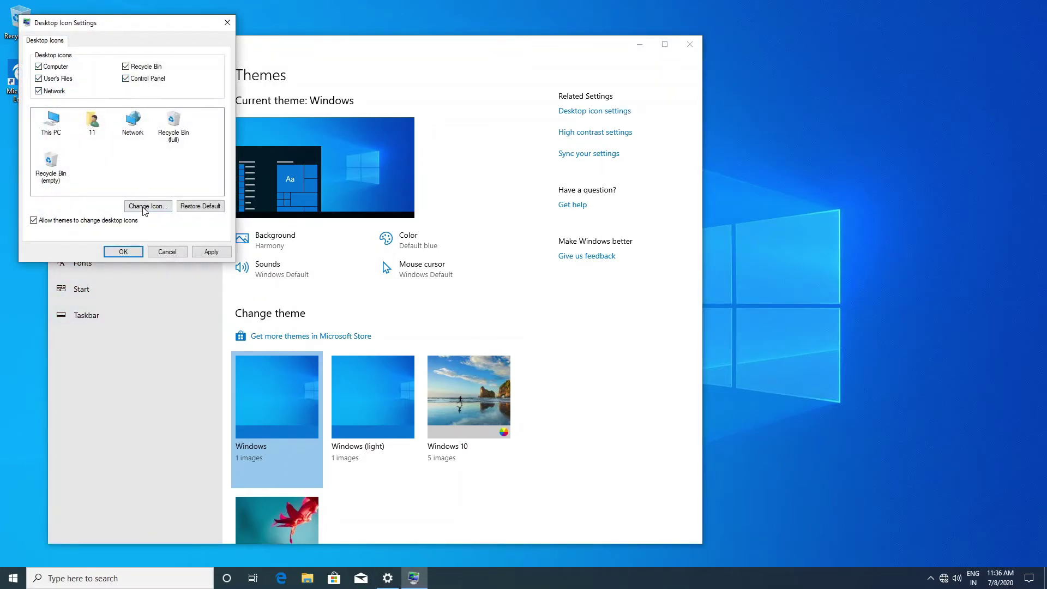
left_click(133, 252)
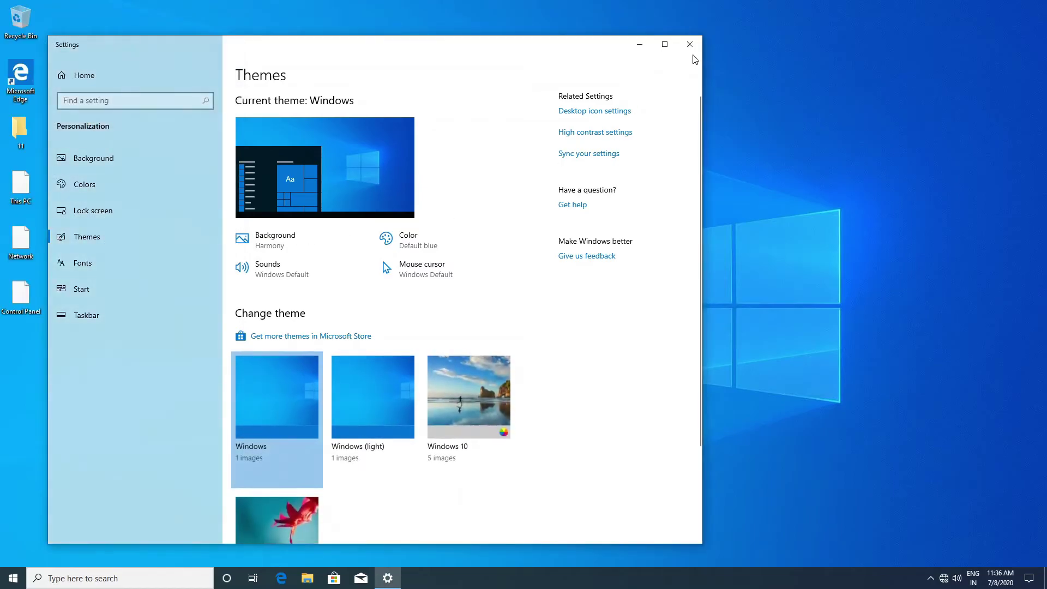
left_click(690, 44)
right_click(238, 100)
left_click(257, 132)
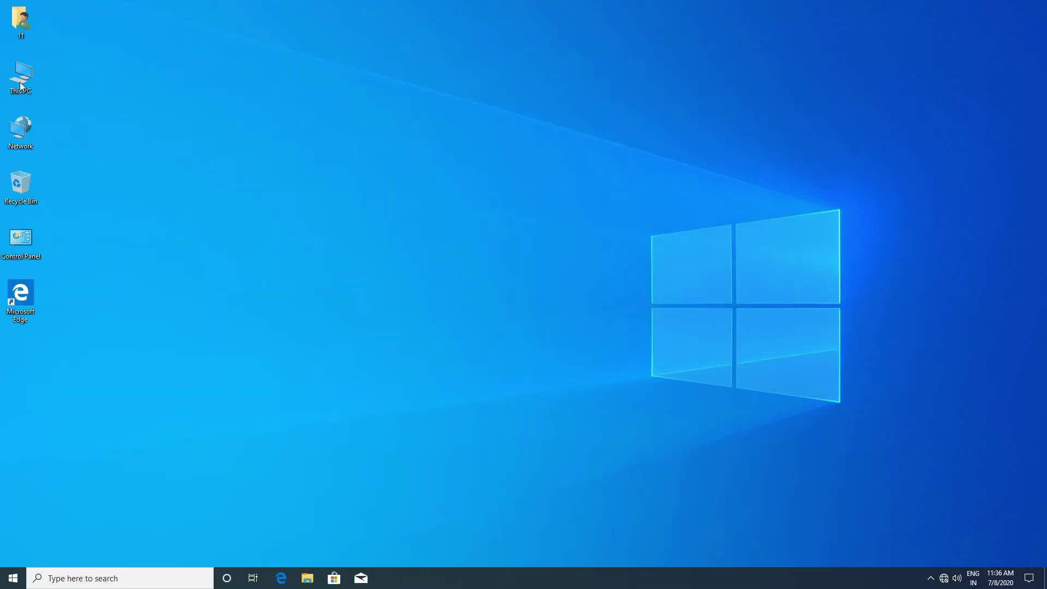
Step: Open the properties of This PC to examine the Windows edition, system and activation details
left_click_drag(75, 93, 1, 59)
left_click_drag(122, 100, 1, 61)
right_click(31, 72)
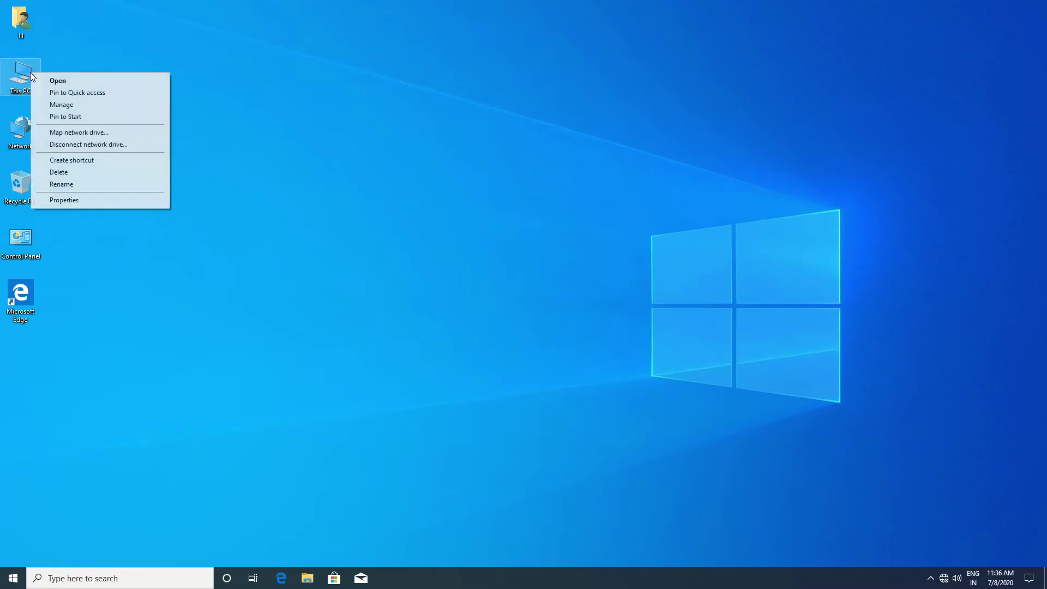
left_click(80, 198)
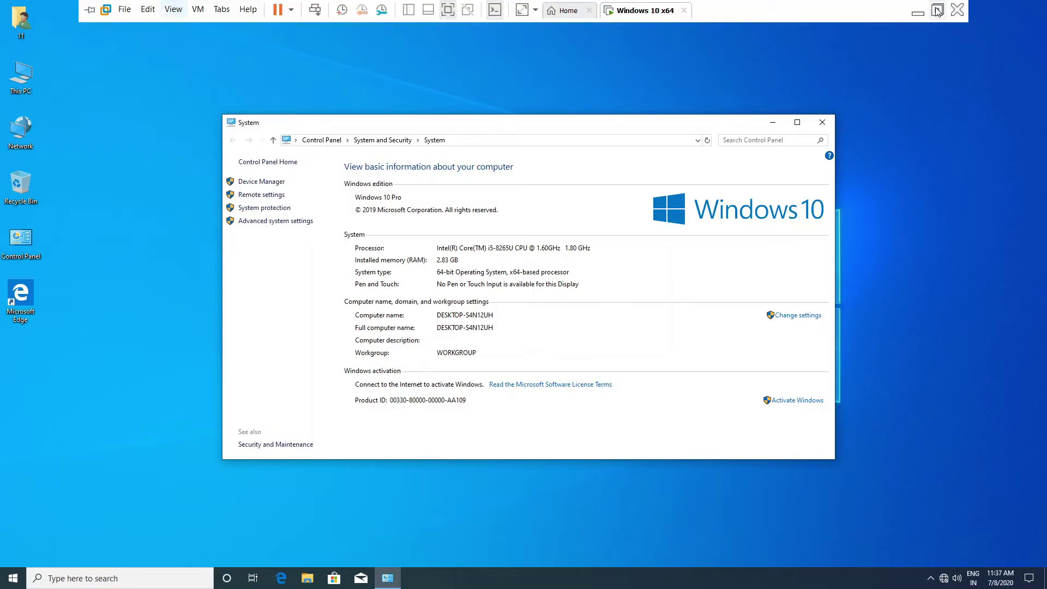
Step: Leave full-screen mode, copy the windows activator archive from the host desktop to the guest desktop, and return to full-screen mode
left_click(998, 11)
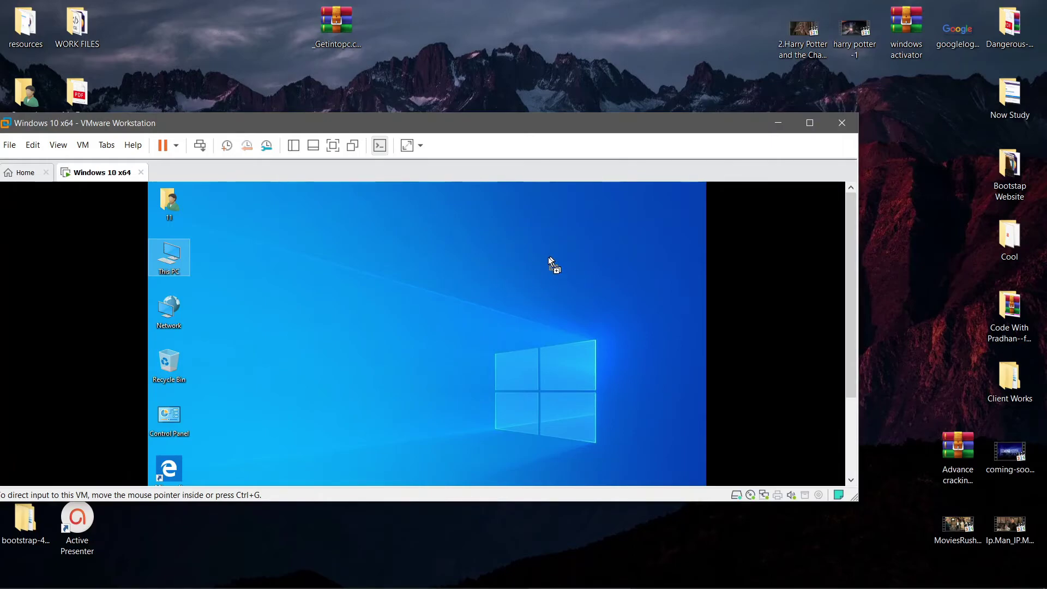
left_click_drag(494, 271, 486, 271)
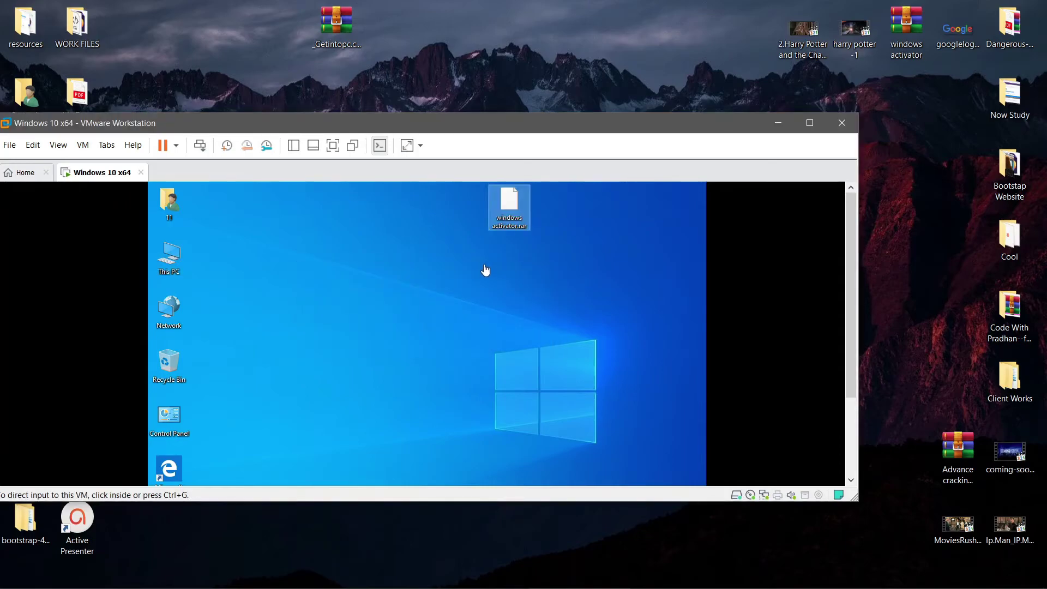
left_click(808, 125)
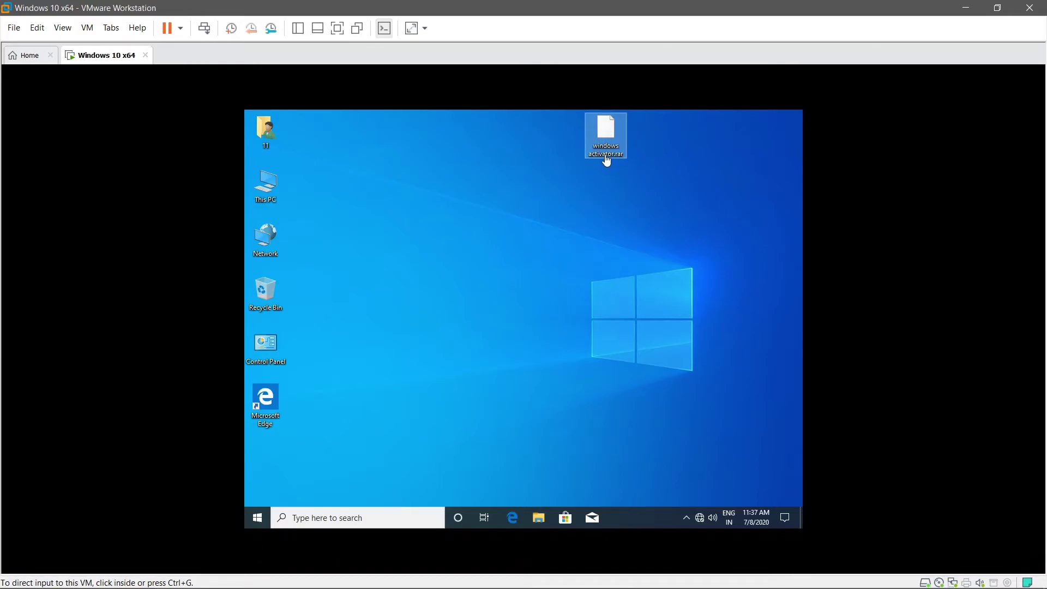
left_click(337, 28)
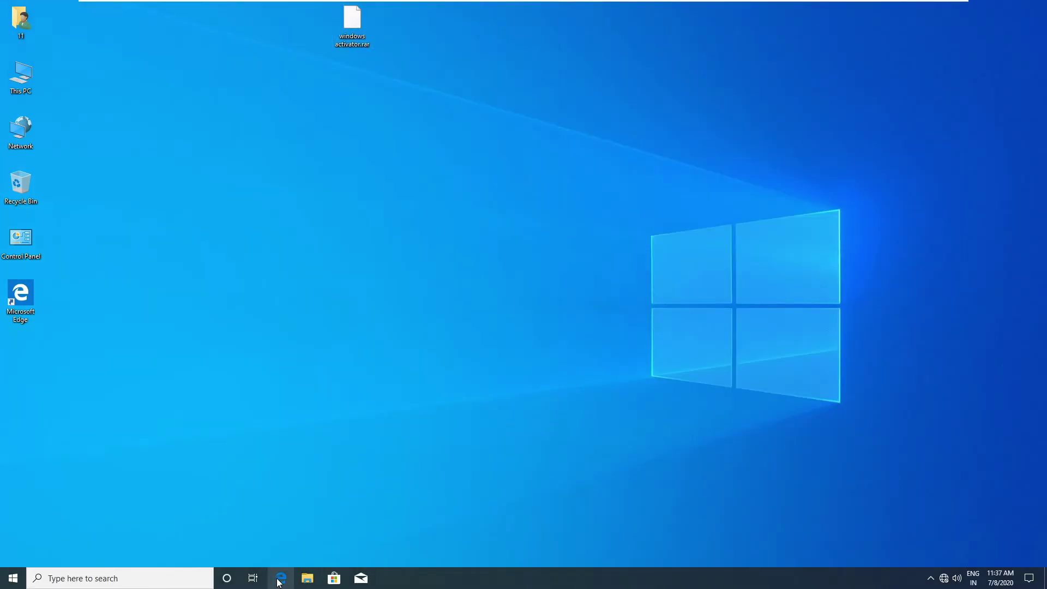
Step: Search Google for "winrar download" in Microsoft Edge and download WinRAR 5.91 64-bit from win-rar.com
left_click(281, 578)
key("Return")
left_click(560, 33)
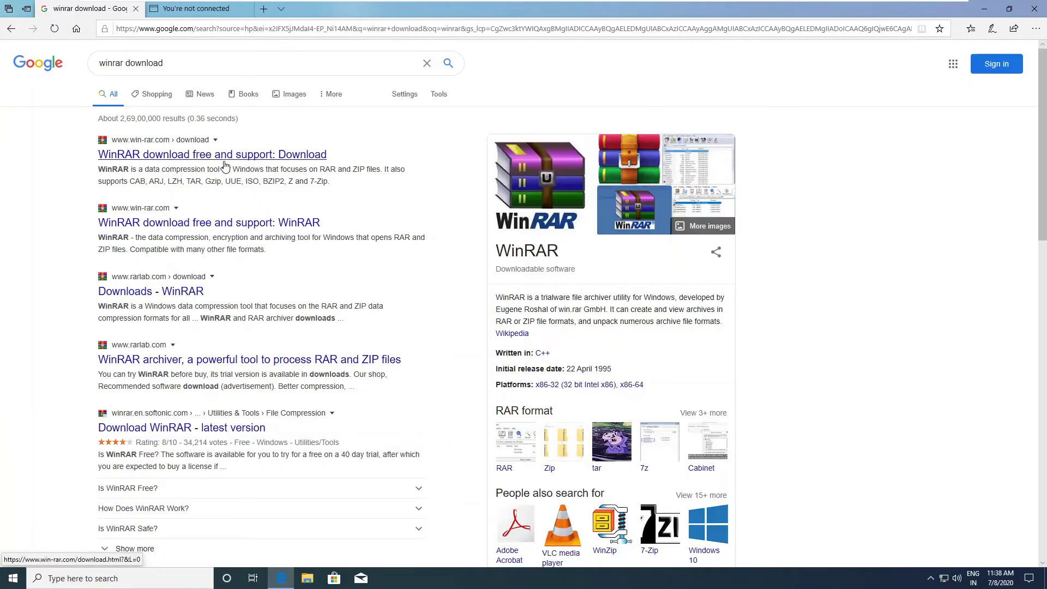
left_click(245, 164)
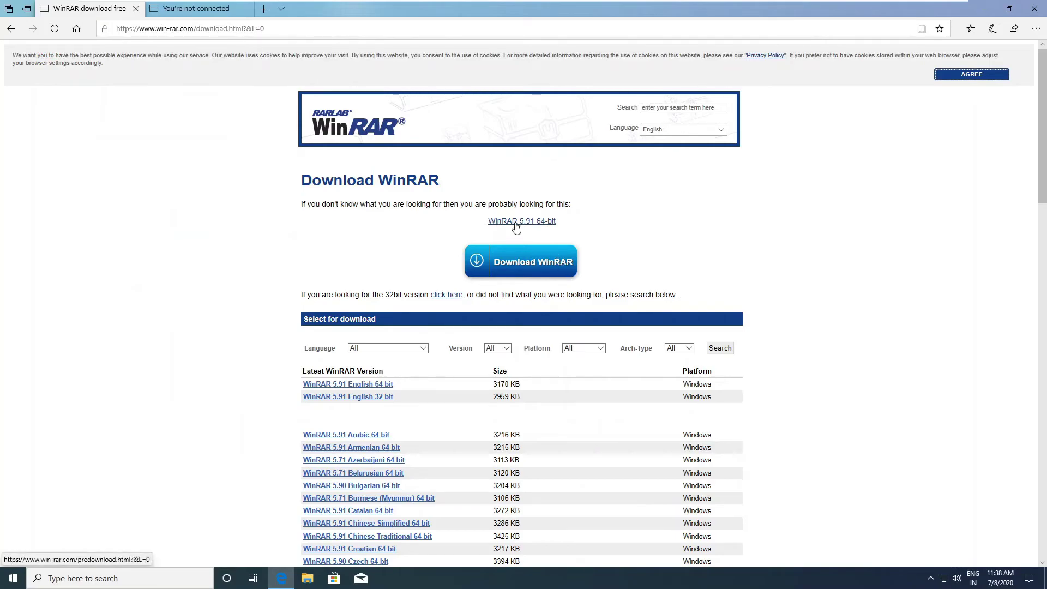
left_click(533, 226)
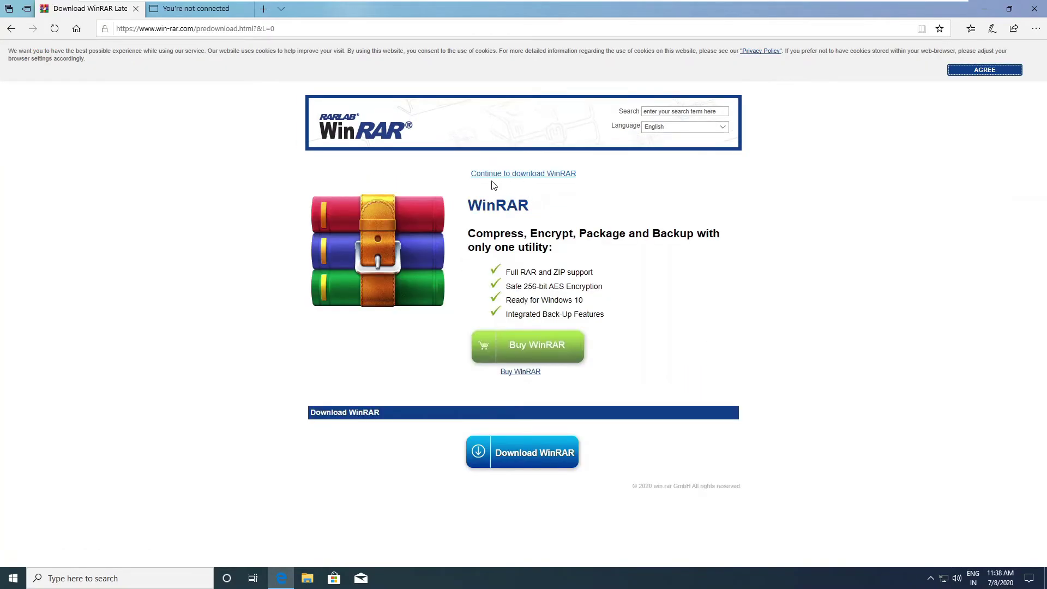
left_click(560, 174)
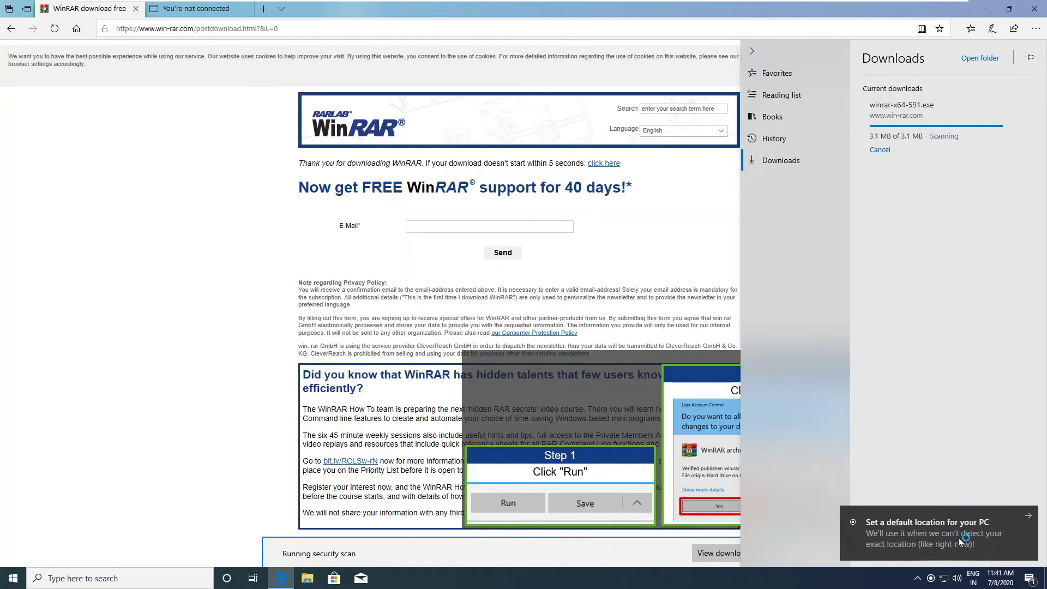
left_click(1031, 521)
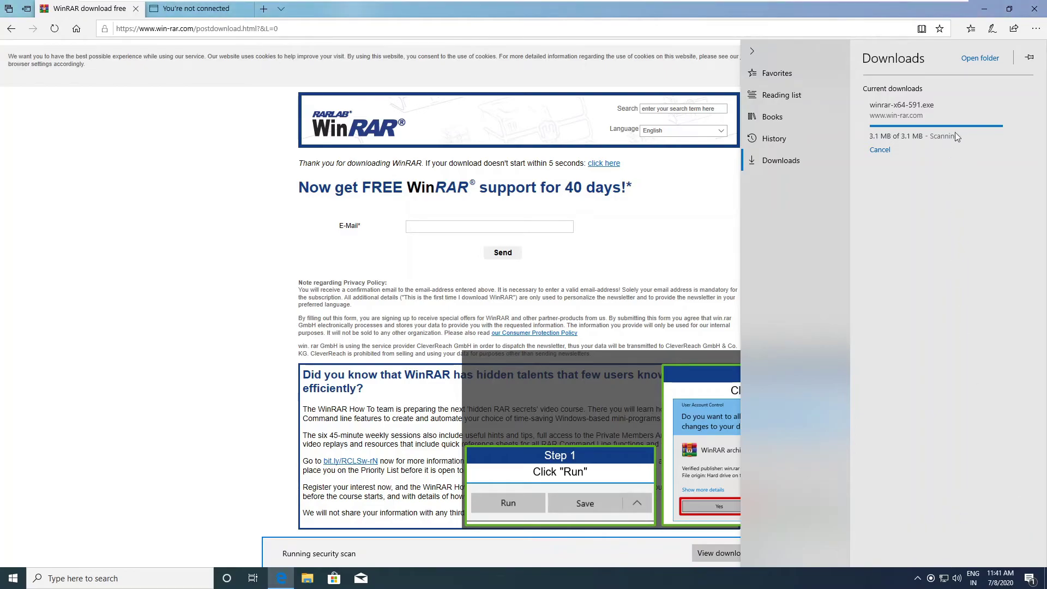
Step: Run the WinRAR installer, allow it to make changes, and close Edge with the option to always close all tabs
left_click(566, 388)
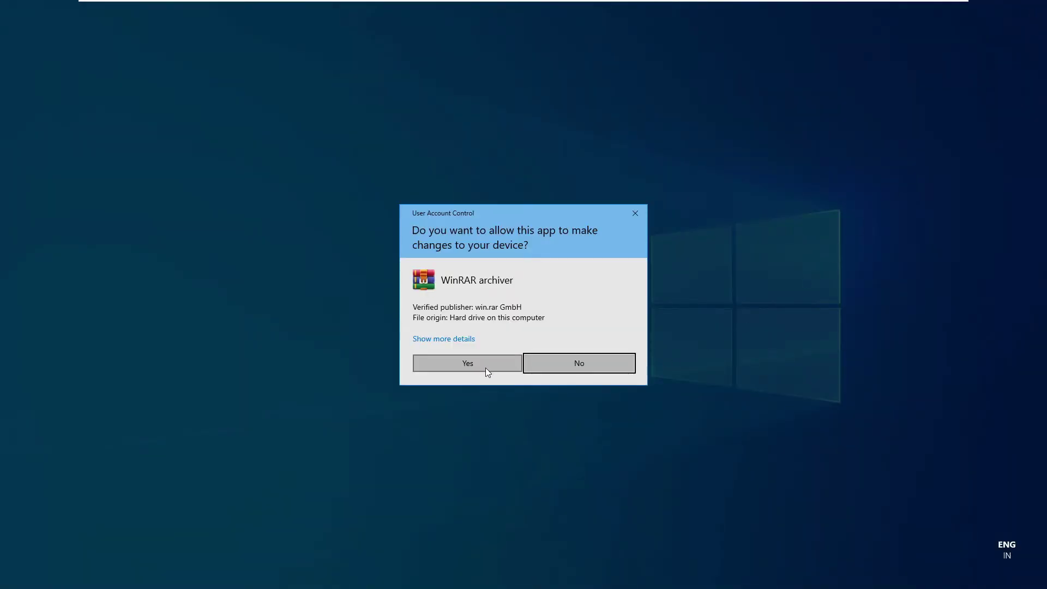
left_click(480, 367)
left_click(1035, 13)
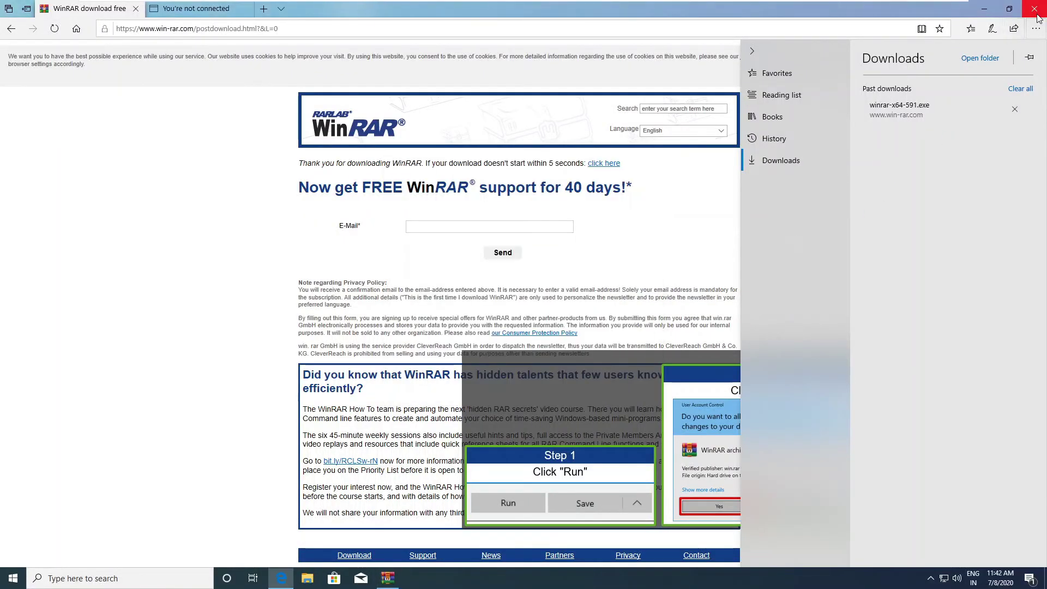
left_click(429, 290)
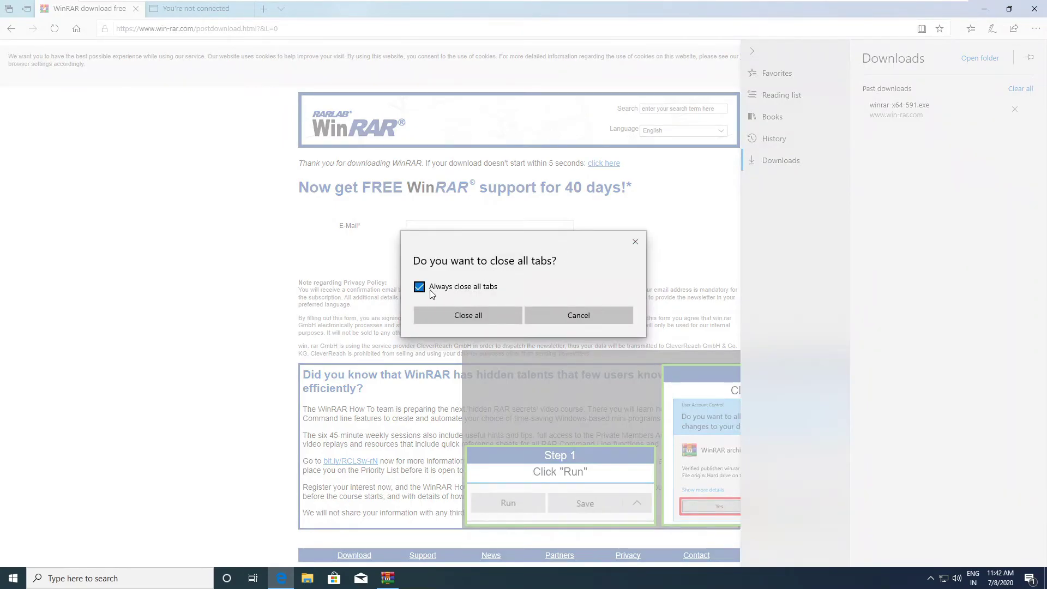
left_click(485, 322)
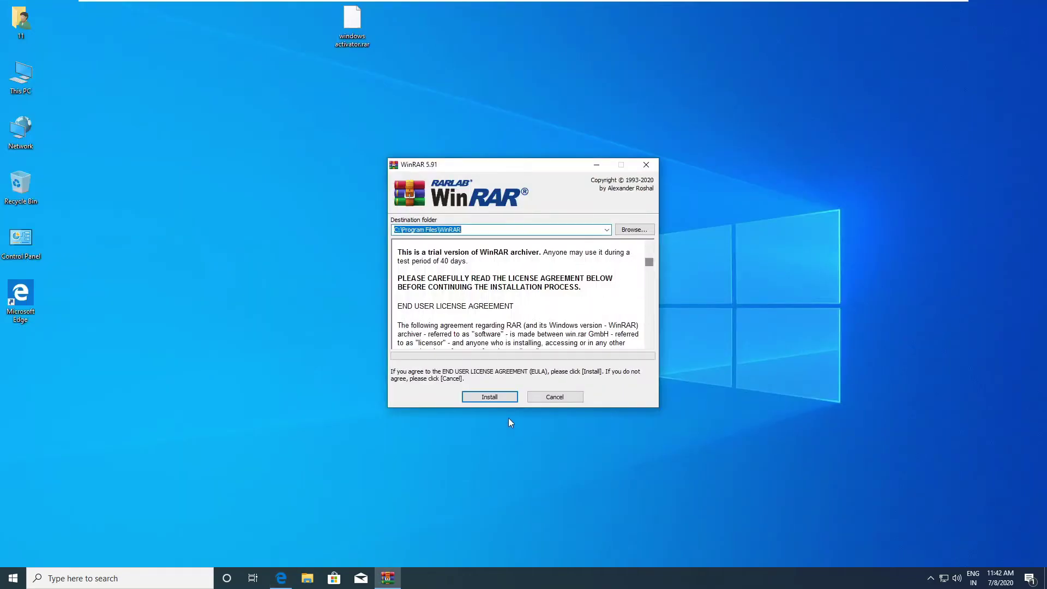
Step: Install WinRAR in C:\Program Files\WinRAR with the default file associations and integration options, and close the WinRAR folder window
left_click(501, 399)
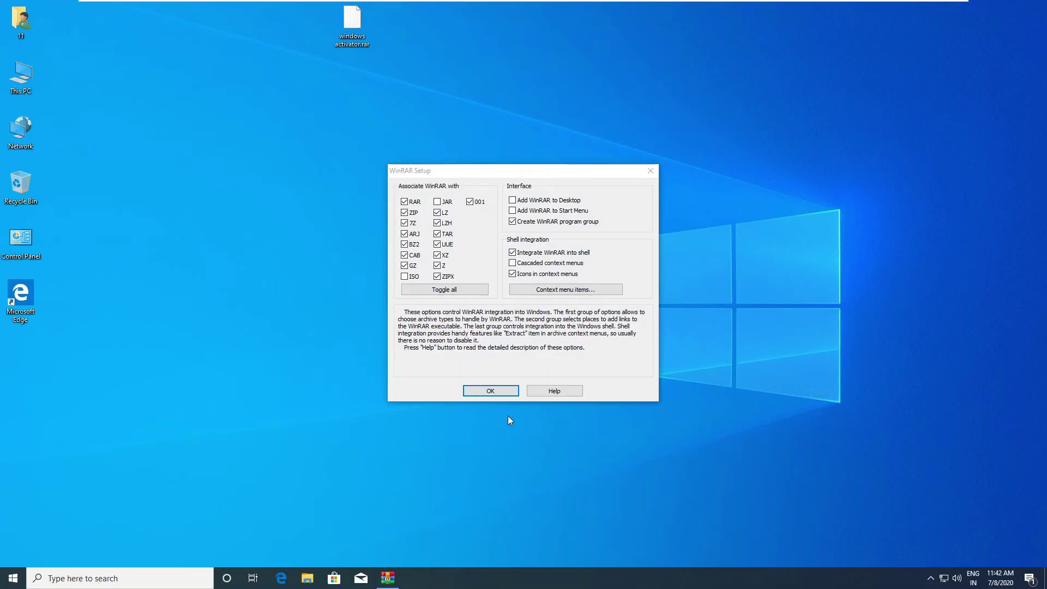
left_click(499, 392)
left_click(511, 390)
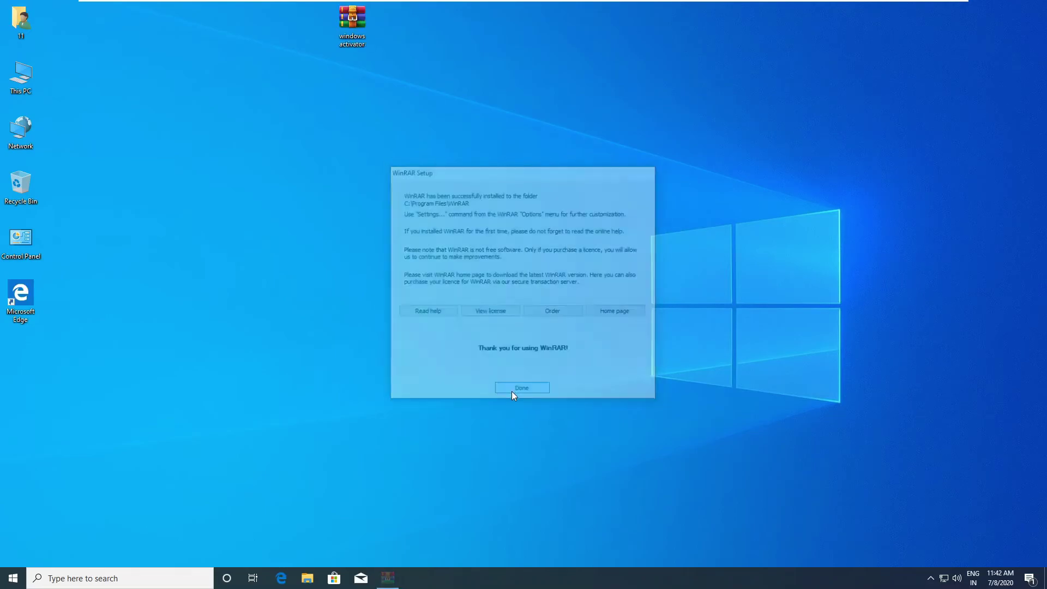
right_click(305, 212)
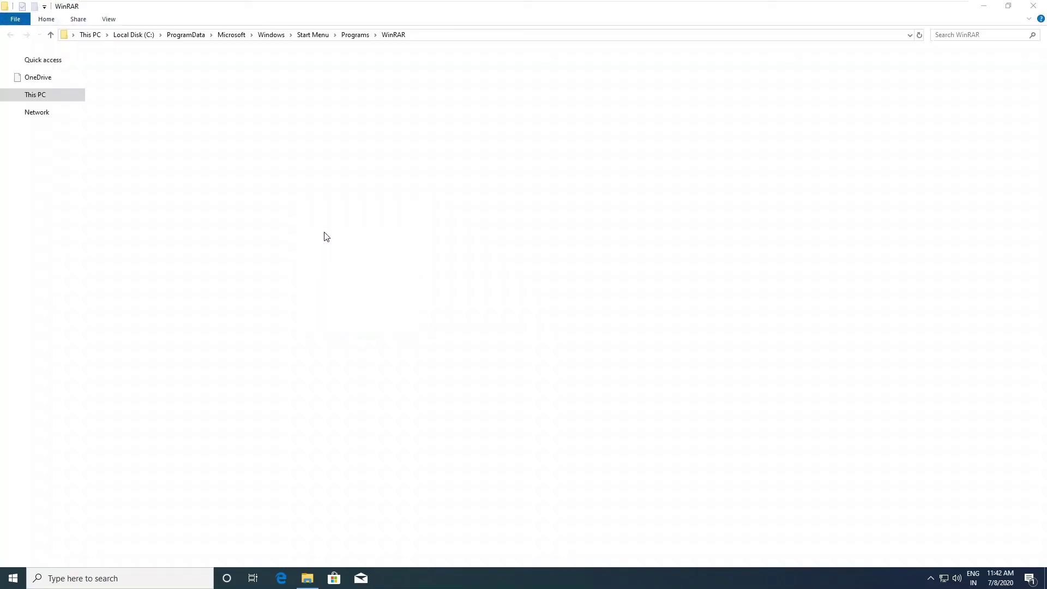
left_click(1032, 7)
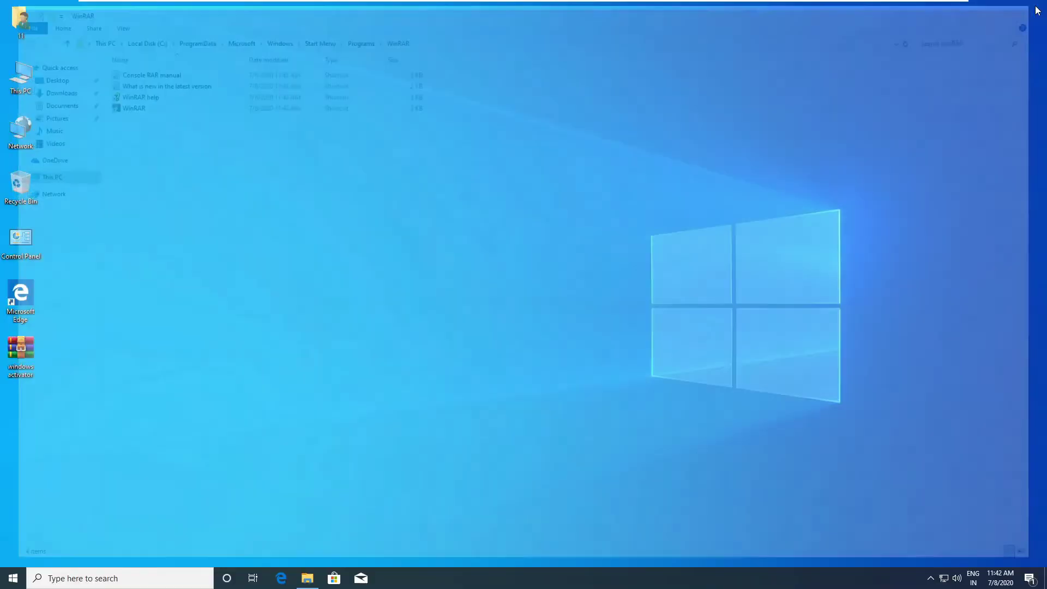
Step: Refresh the desktop and move the windows activator archive away from the other icons towards the upper middle of the desktop
right_click(311, 237)
left_click(337, 269)
left_click_drag(36, 355, 466, 116)
left_click_drag(396, 111, 537, 247)
left_click_drag(412, 94, 507, 198)
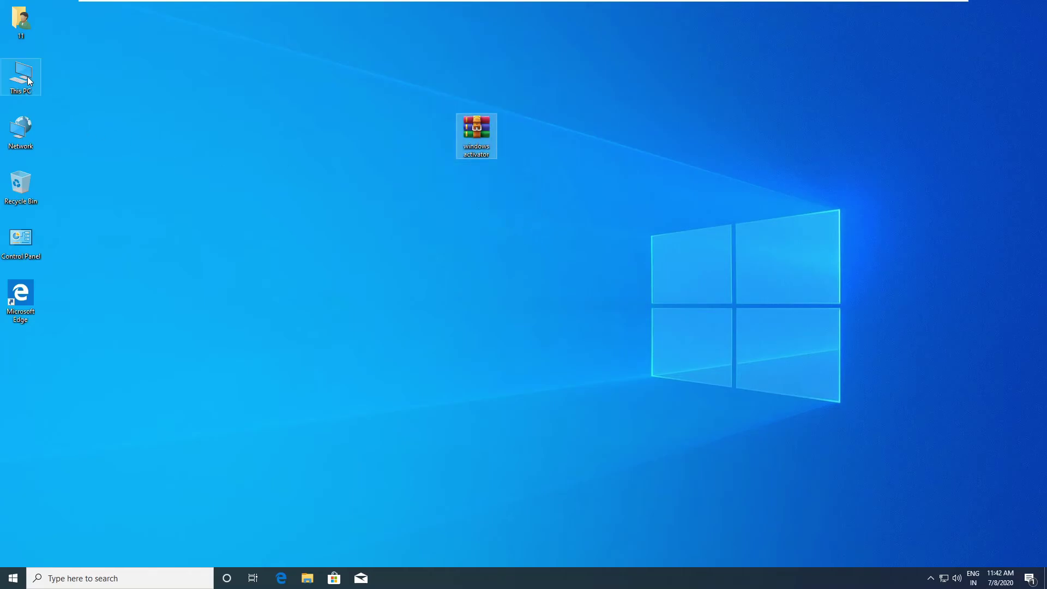
Step: Check the Windows activation status in the properties of This PC and close the System window
right_click(21, 76)
left_click(65, 205)
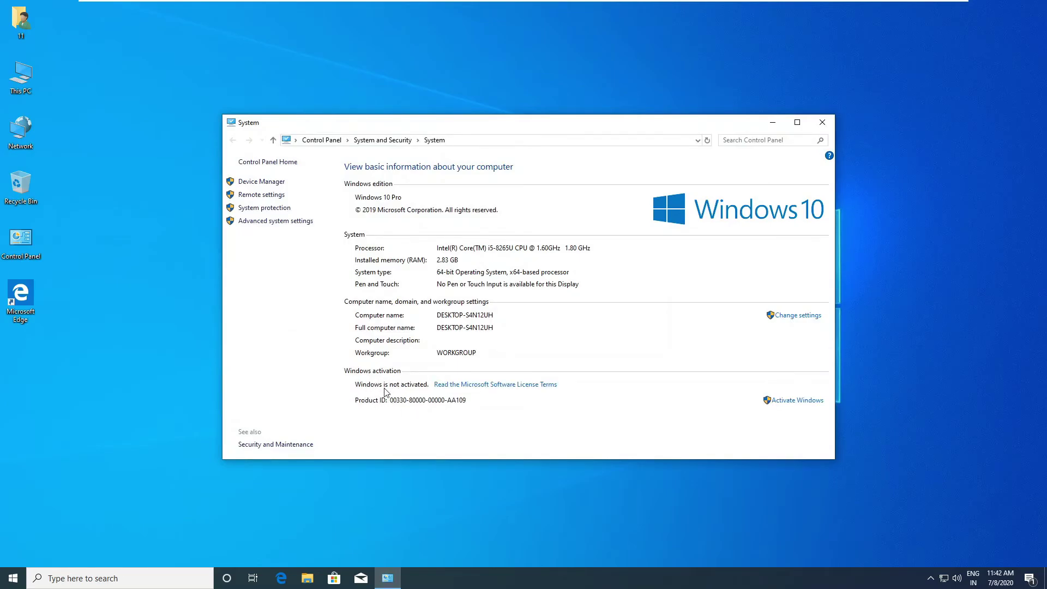
left_click(822, 122)
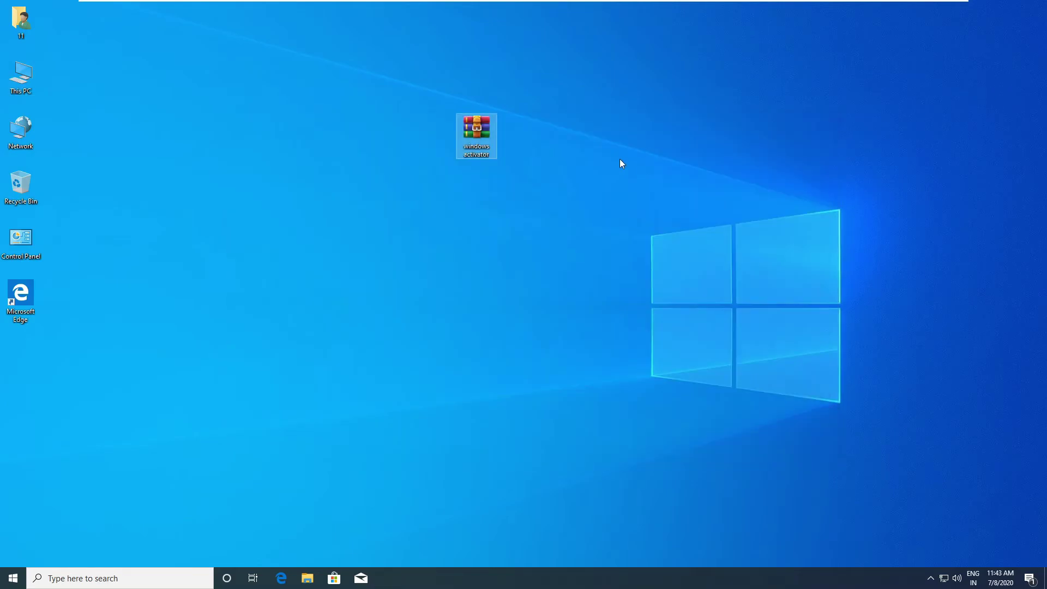
Step: Extract the windows activator archive directly onto the desktop, entering the archive password
right_click(480, 134)
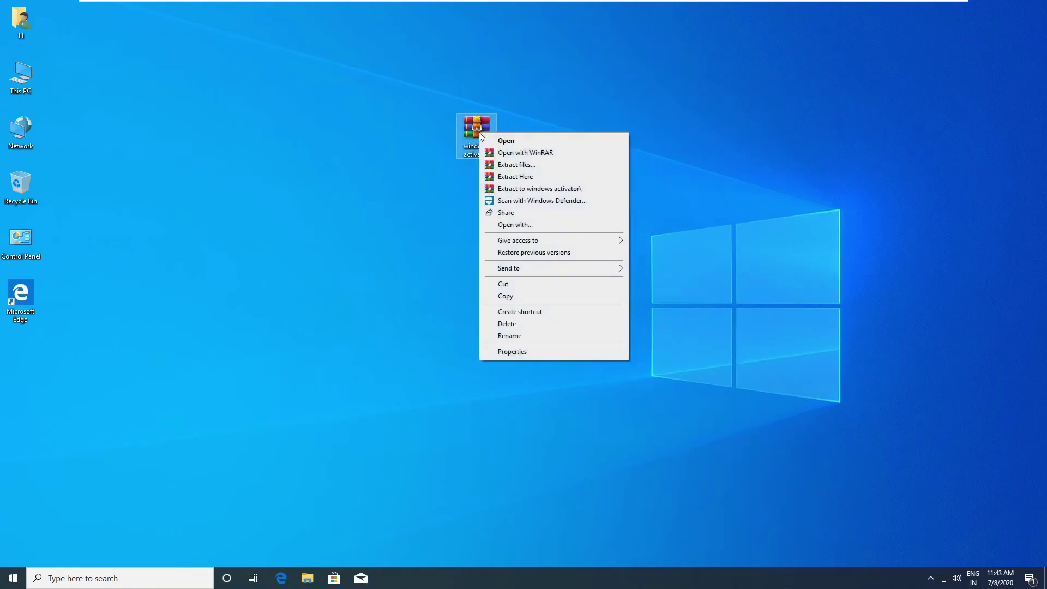
left_click(533, 182)
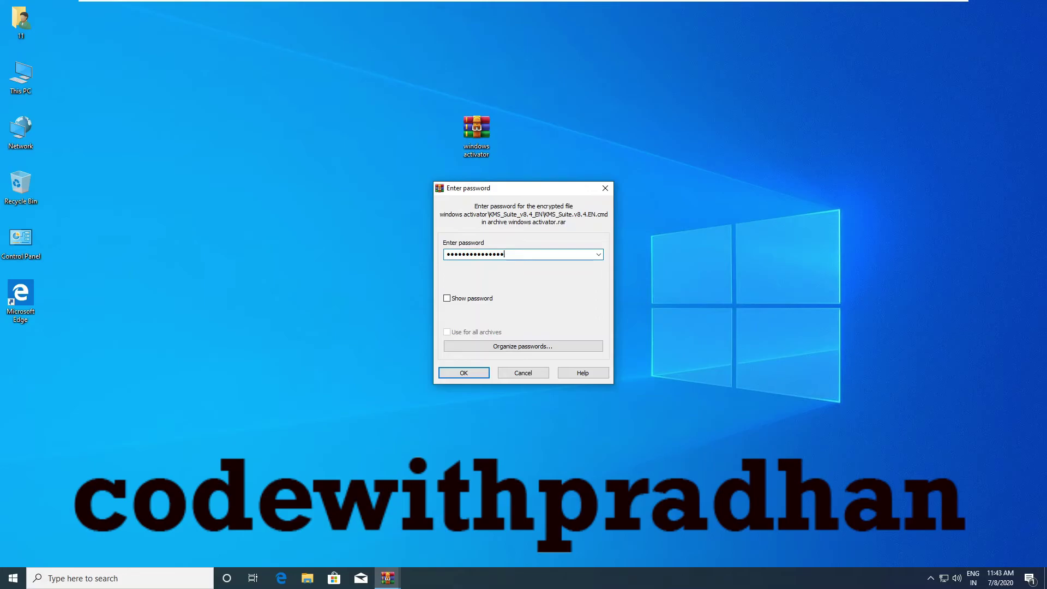
left_click(464, 373)
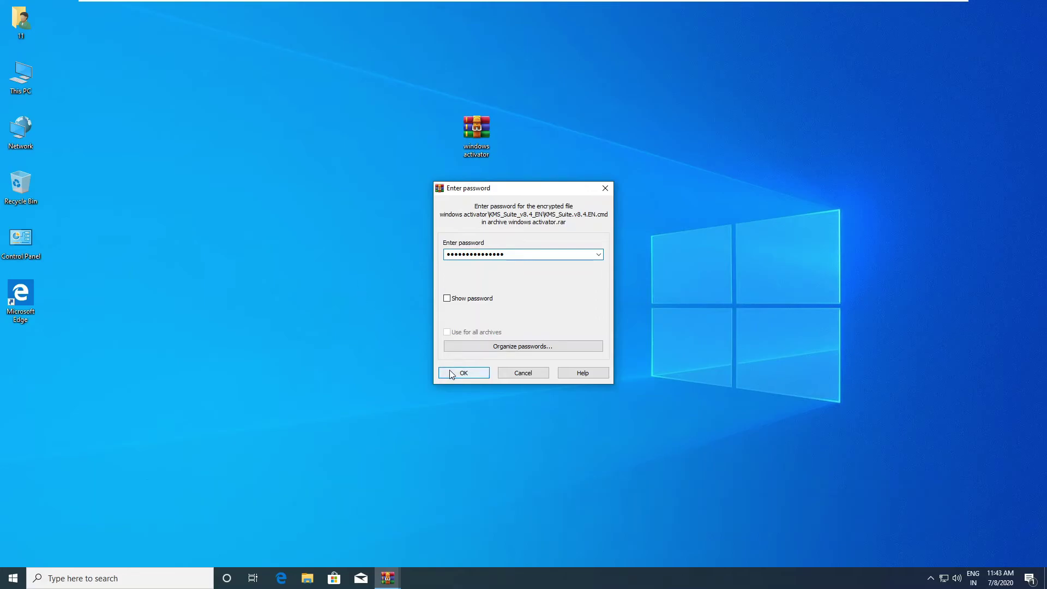
Step: Move the extracted windows activator folder beside its archive, open it, and display its contents as large icons
left_click_drag(20, 352, 586, 197)
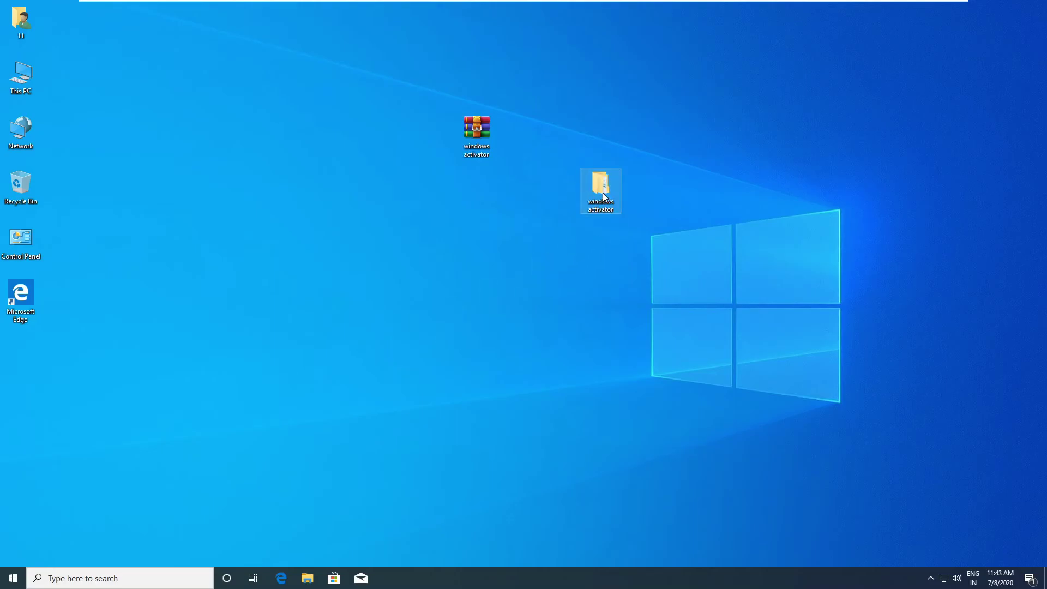
double_click(601, 191)
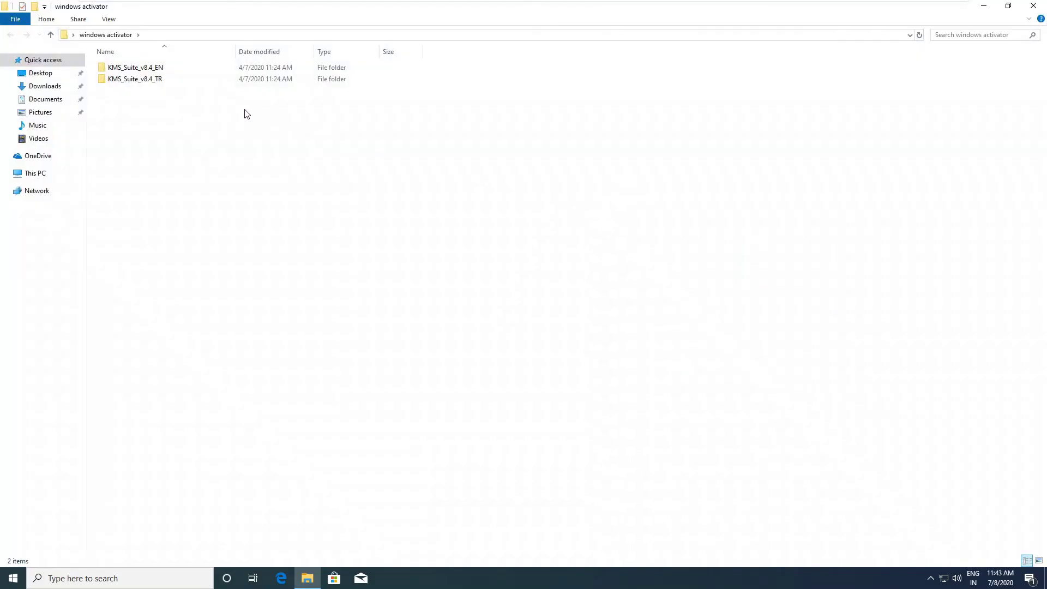
left_click(1039, 561)
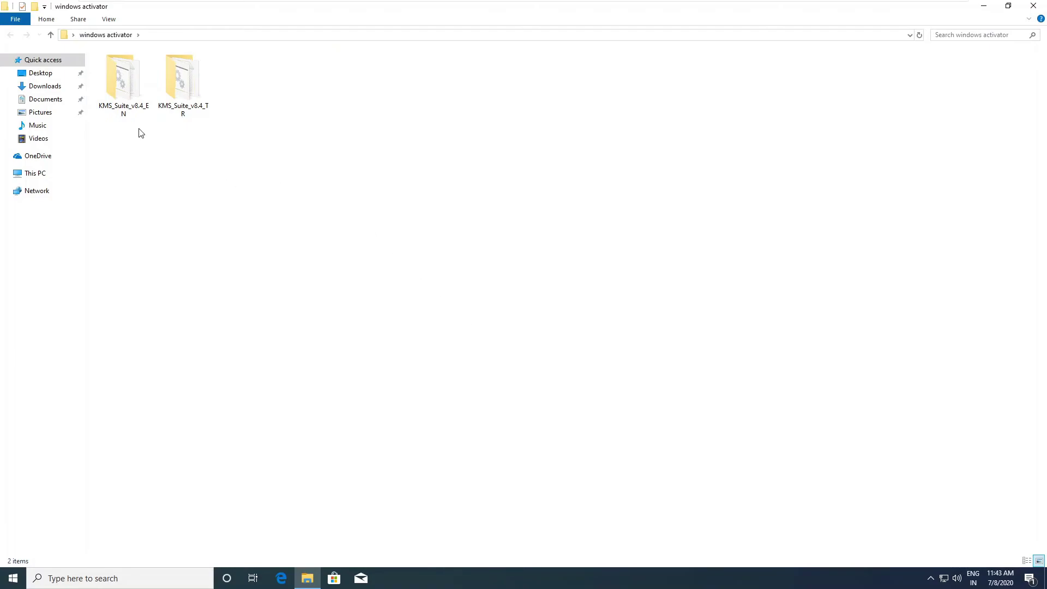
Step: Open the KMS_Suite_v8.4_TR folder and run the KMS_Suite.v8.4.TR command script
left_click(126, 116)
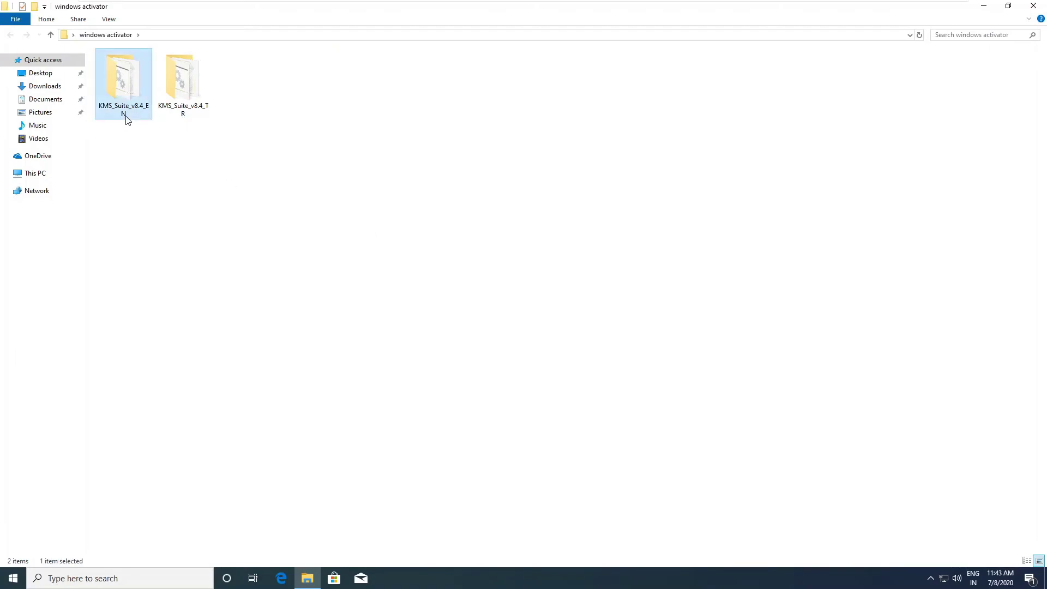
left_click(198, 112)
double_click(197, 105)
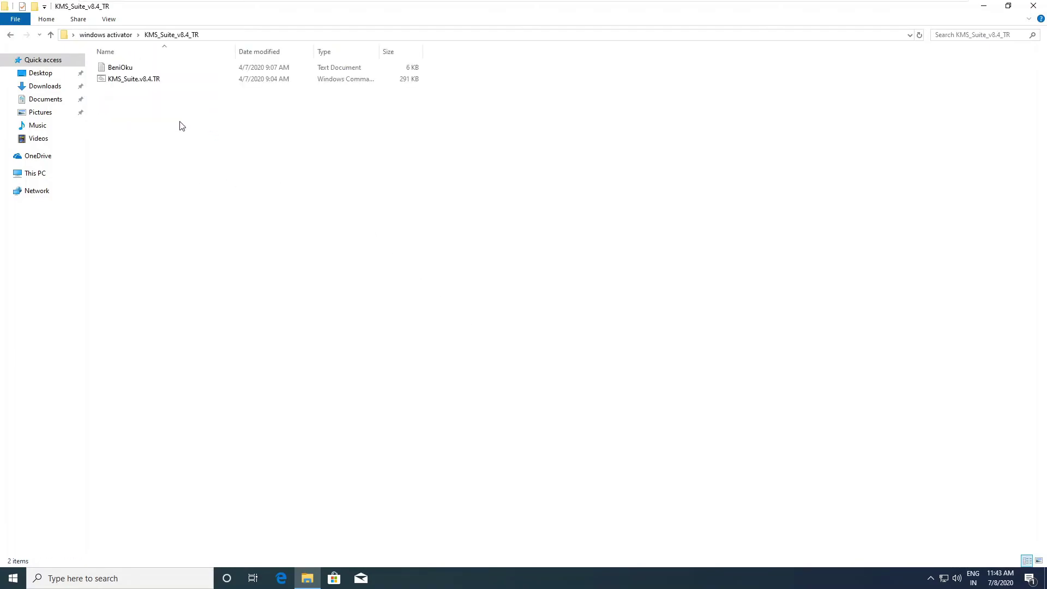
left_click(144, 86)
right_click(136, 86)
left_click(156, 90)
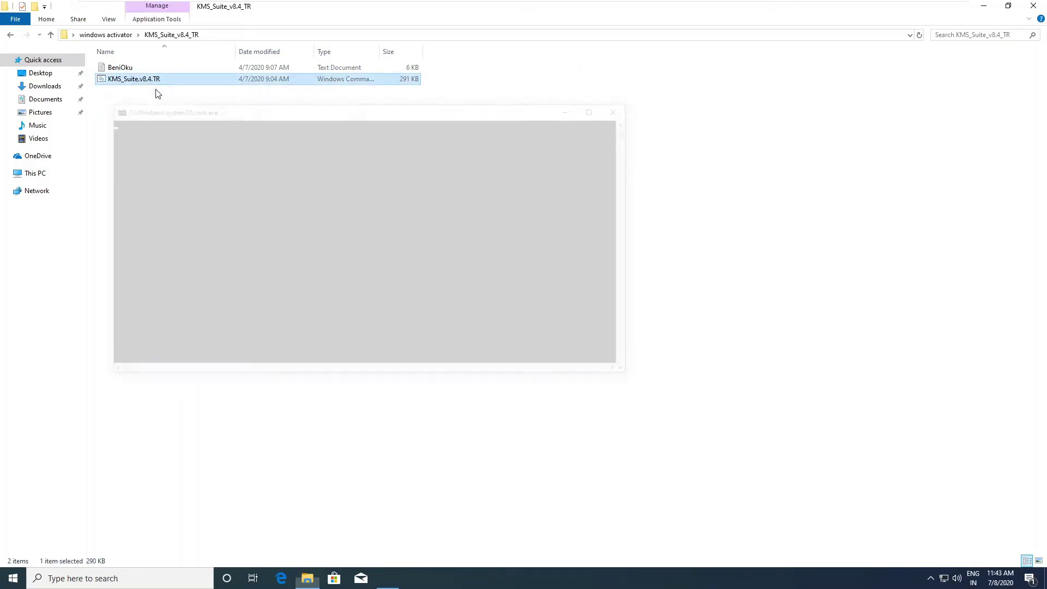
Step: Close the folder window, allow Windows Command Processor to make changes, and move the console window towards the middle of the desktop
left_click(1033, 6)
left_click_drag(261, 109, 385, 244)
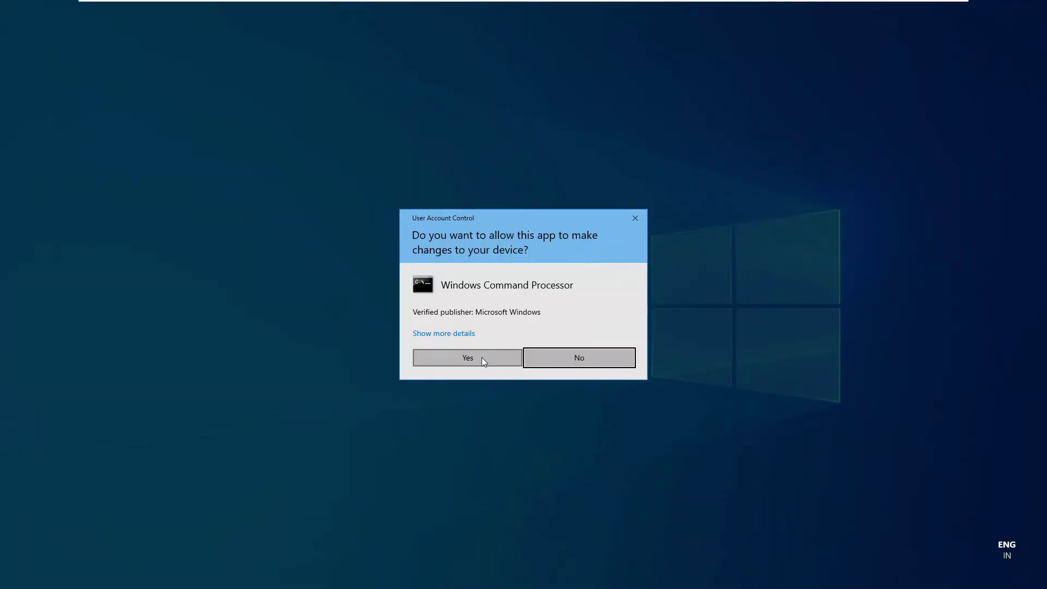
left_click(482, 358)
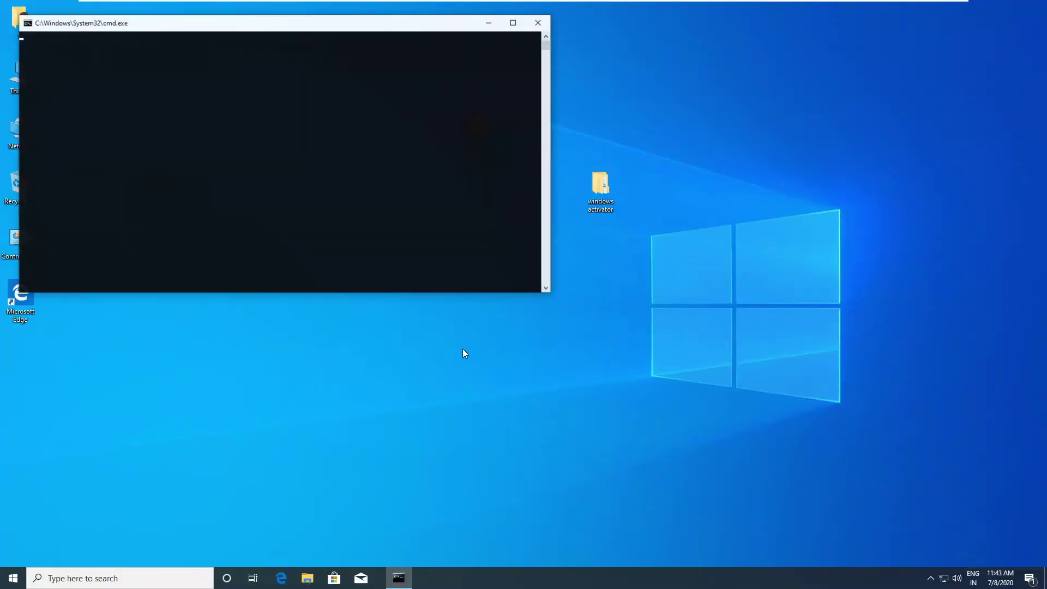
left_click_drag(195, 29, 358, 119)
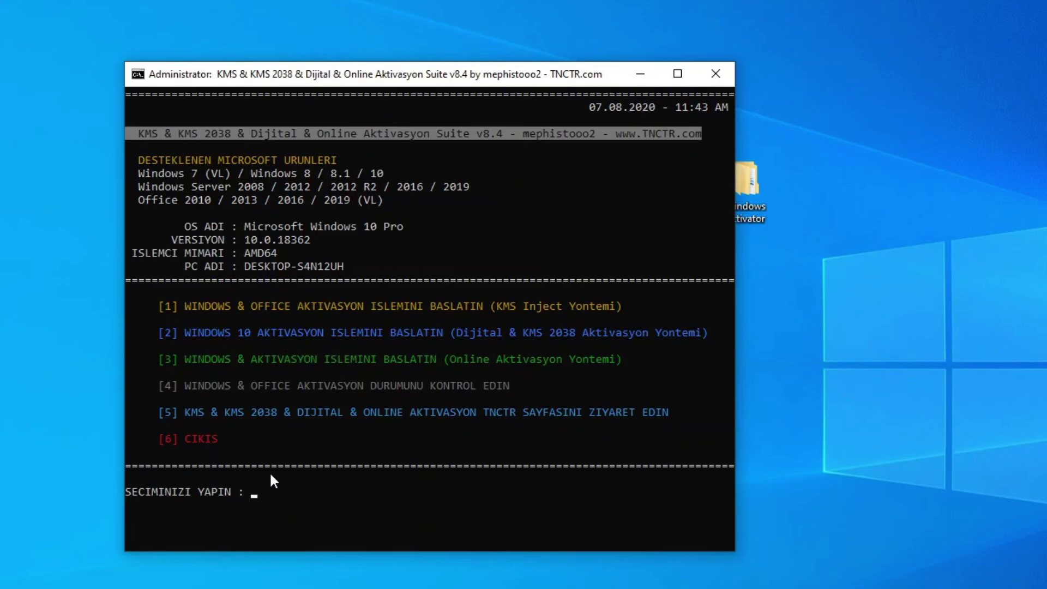
Step: Choose option 2 for Windows 10 activation in the console, and start the digital activation with option 1
left_click(277, 494)
key("2")
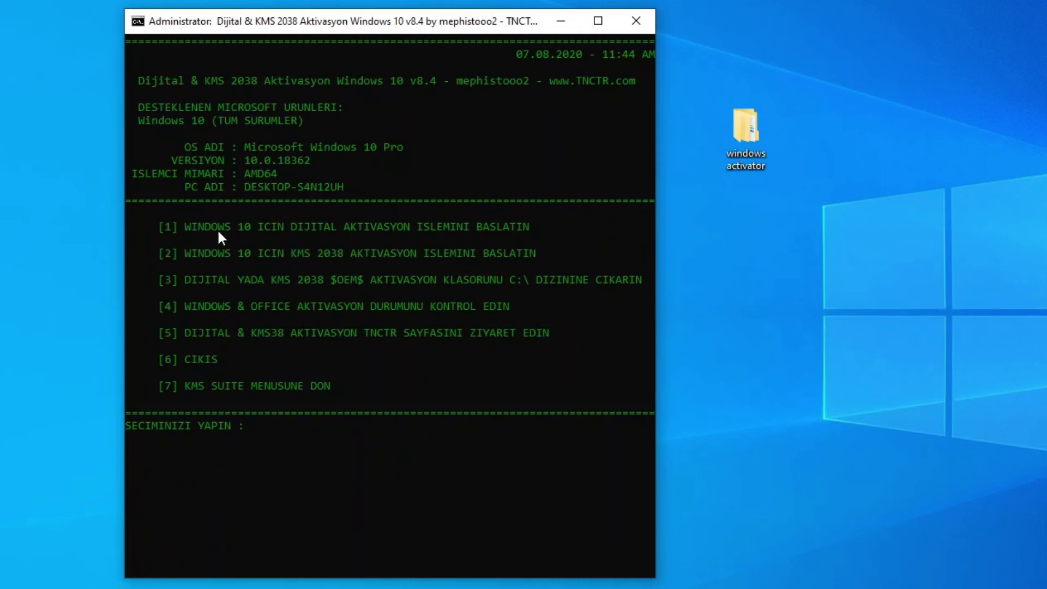
type("1")
key("Return")
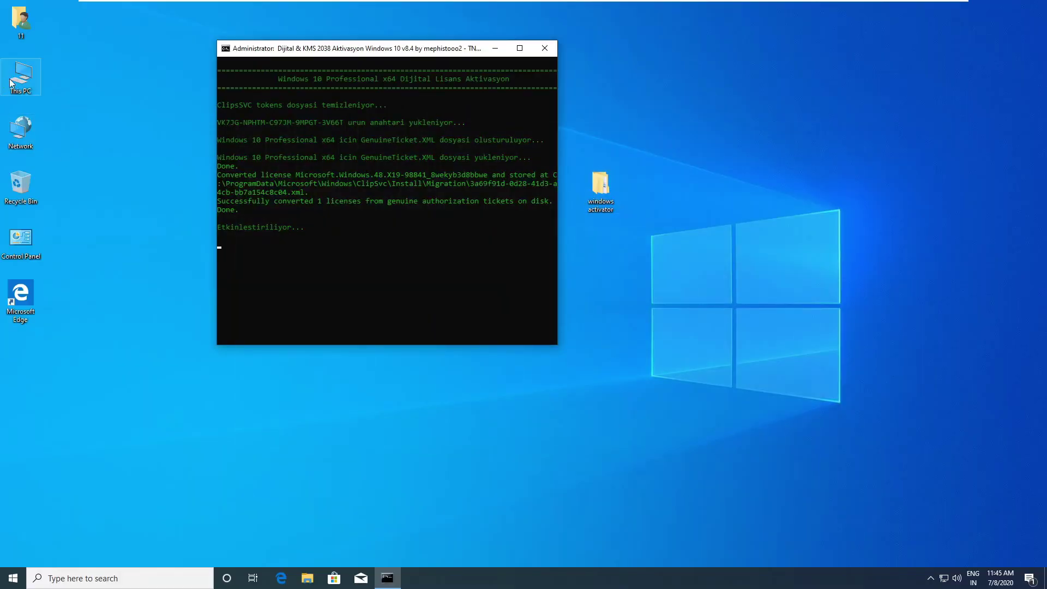
Step: Check the Windows activation status in the properties of This PC, and close the System and activation console windows
right_click(21, 75)
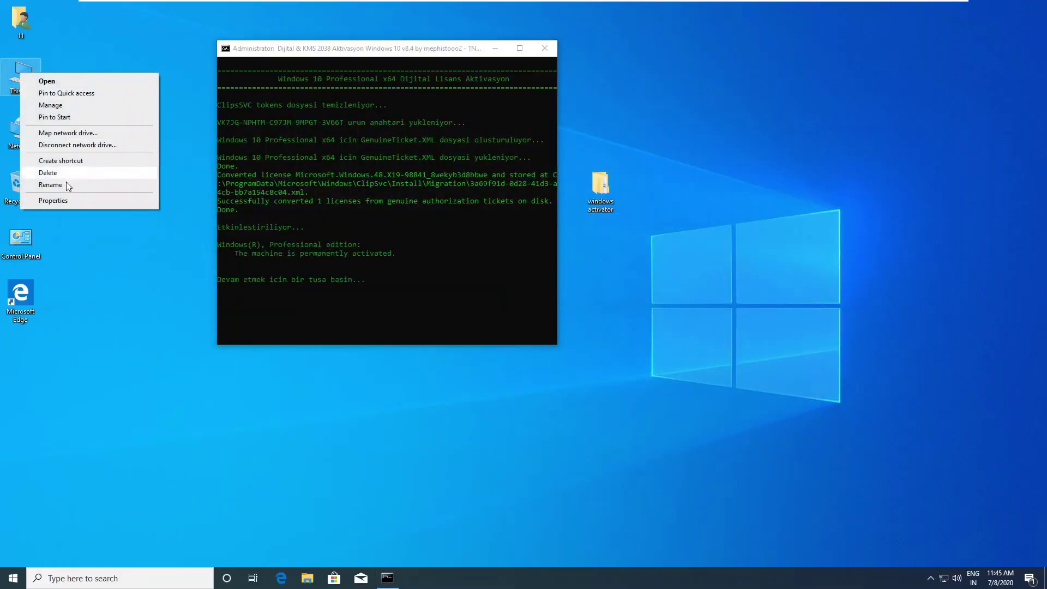
left_click(60, 202)
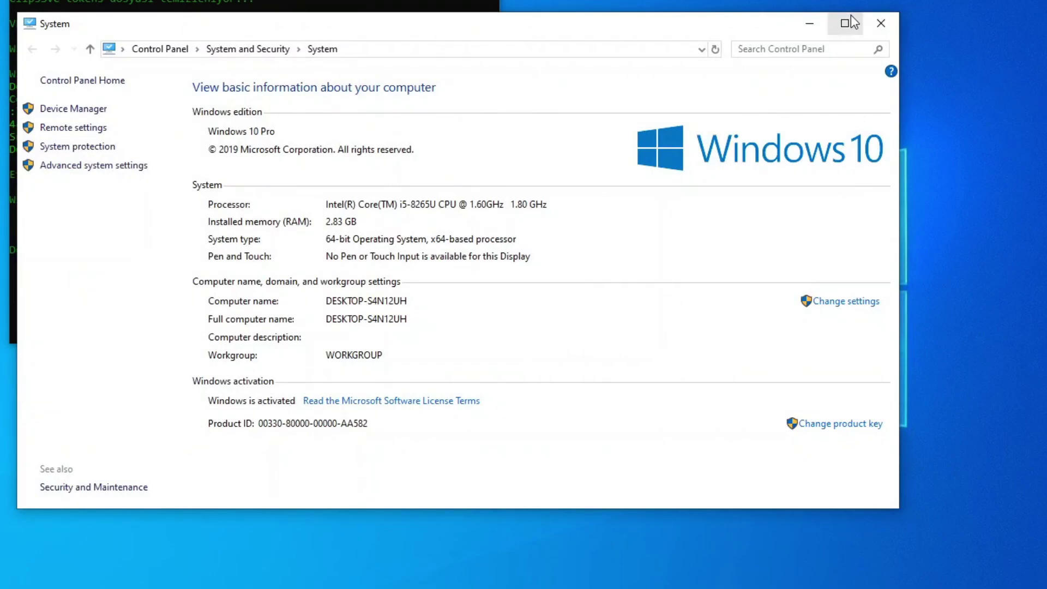
left_click(869, 24)
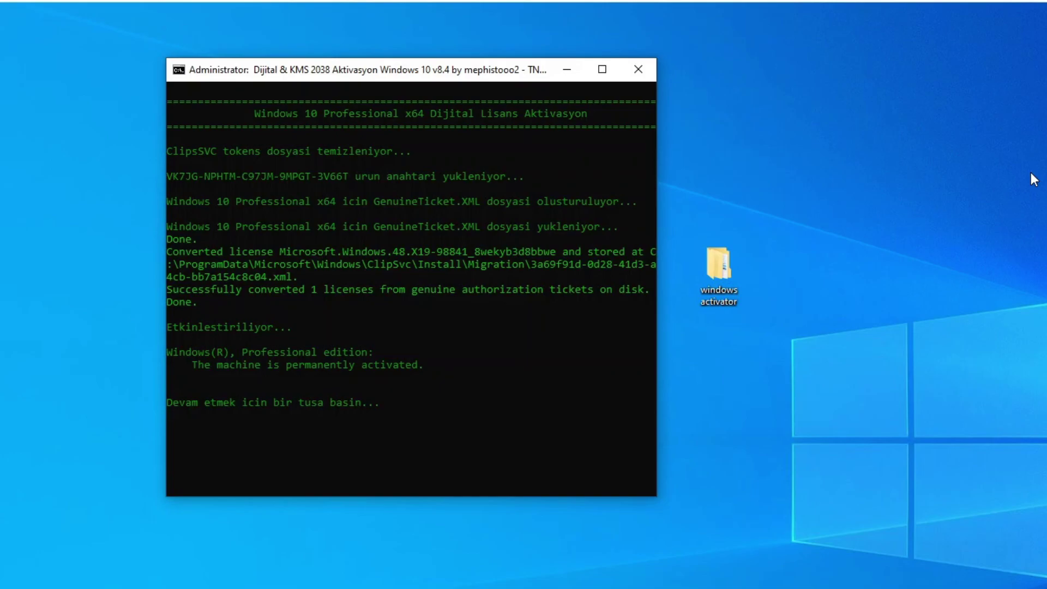
left_click(638, 70)
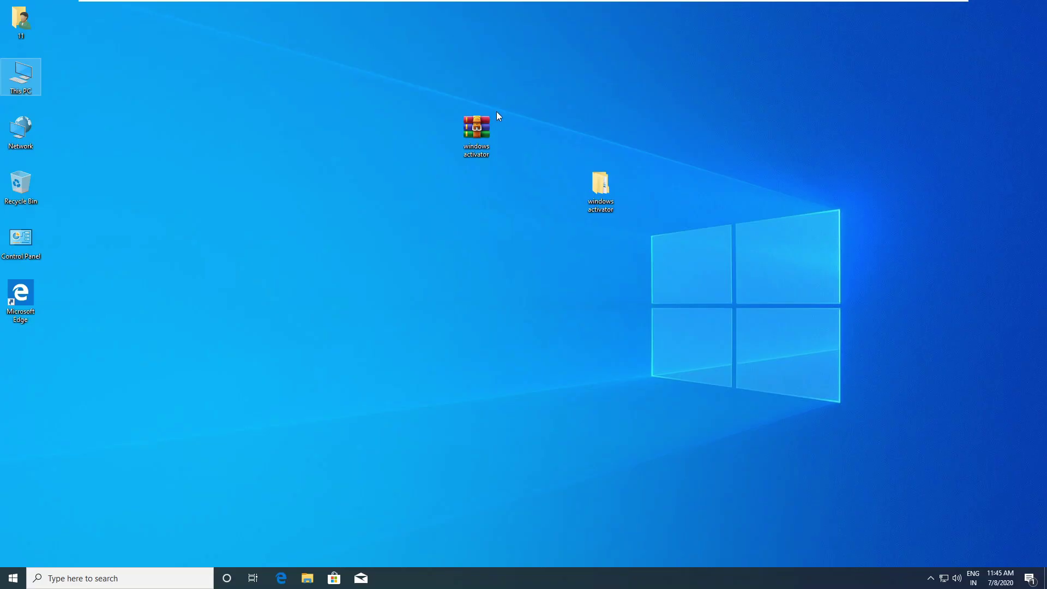